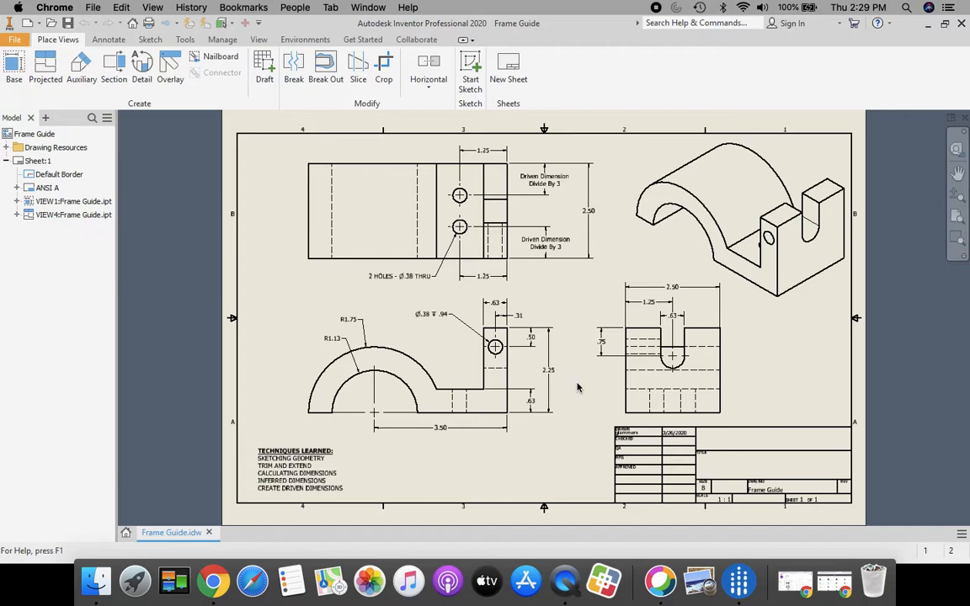
# Create a new drawing from the Standard.idw template.
pyautogui.click(127, 534)
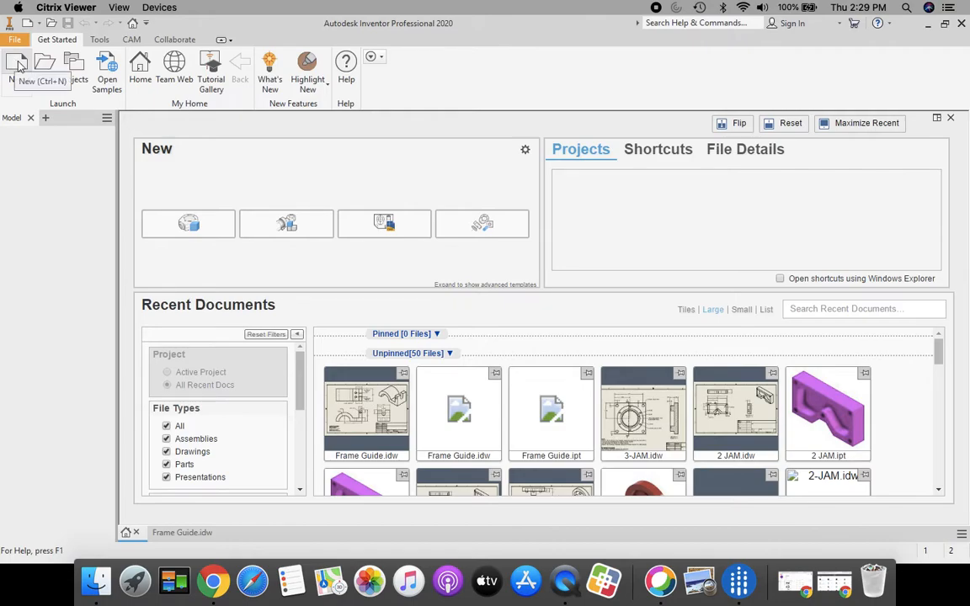
pyautogui.click(20, 65)
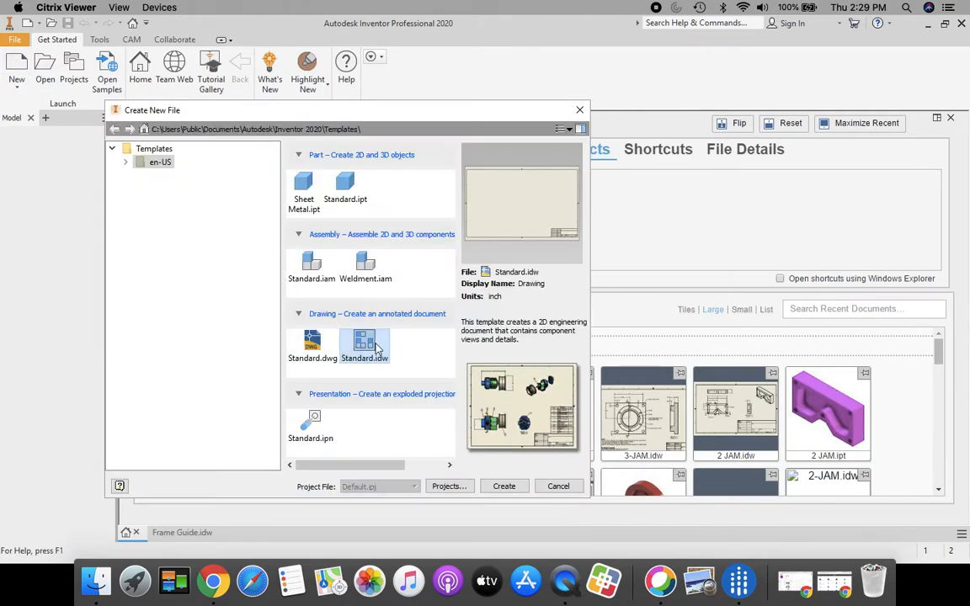
pyautogui.click(504, 487)
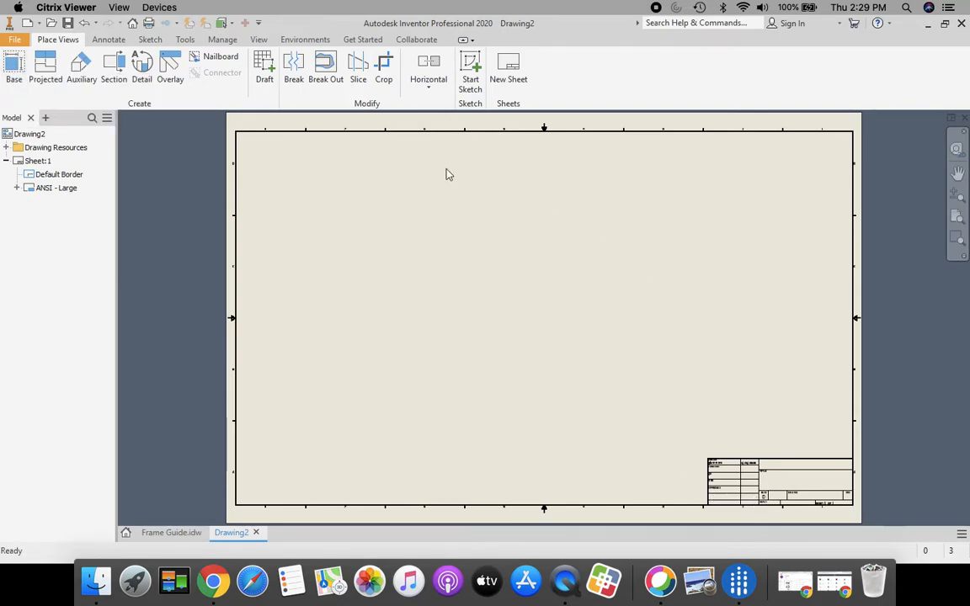
# Change the drawing sheet's size to B, keeping the landscape orientation.
pyautogui.click(28, 161)
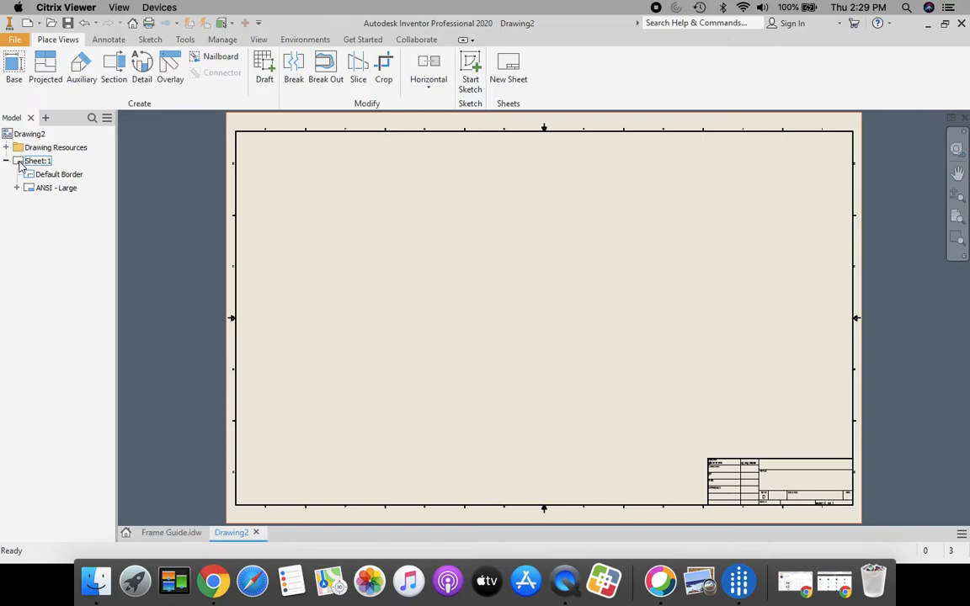
pyautogui.rightClick(21, 165)
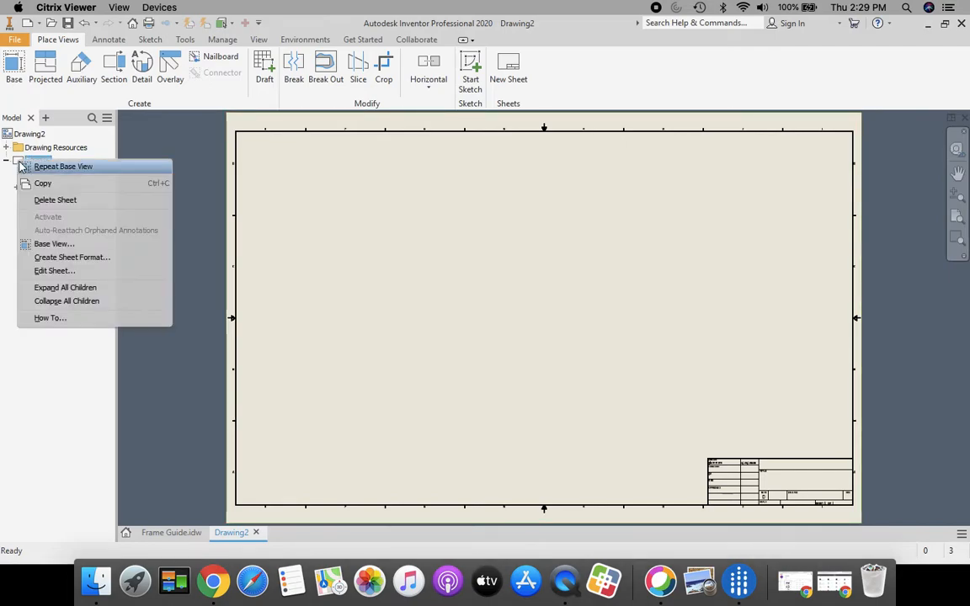
pyautogui.click(56, 270)
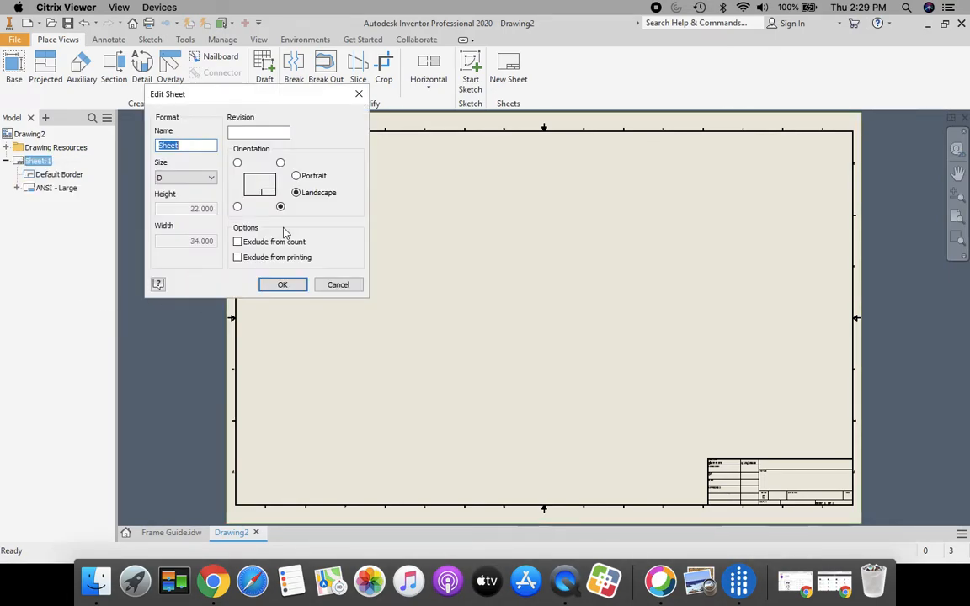
pyautogui.click(212, 178)
pyautogui.click(187, 198)
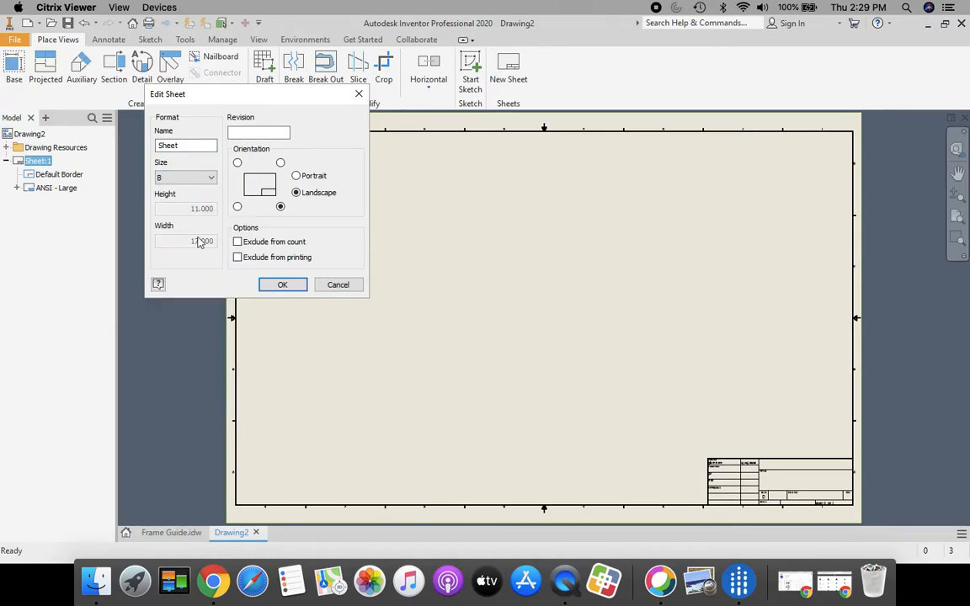
pyautogui.click(289, 286)
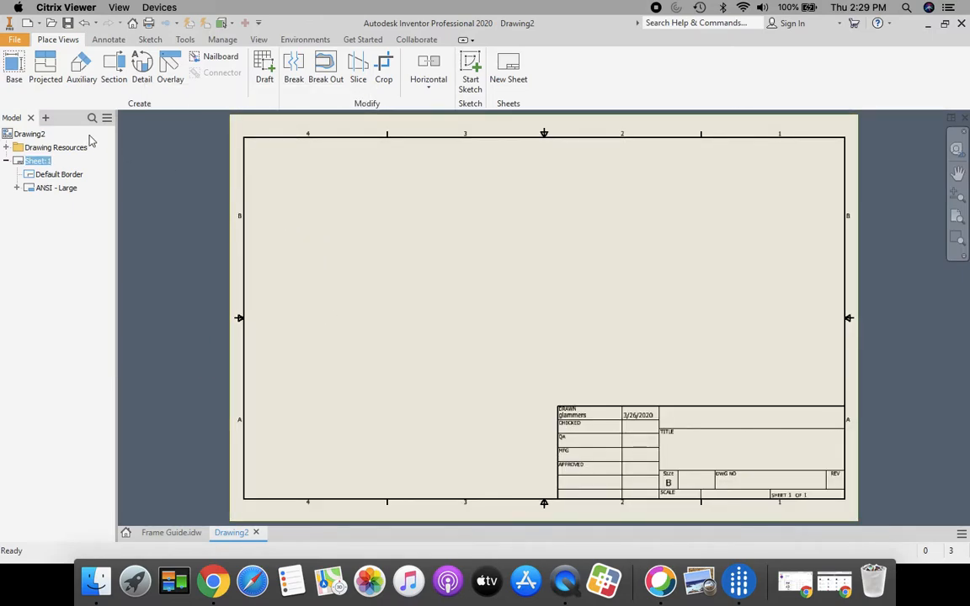
# Place a front base view of the Frame Guide part from the H drive at 1:1 scale and move it to the sheet's left half.
pyautogui.click(13, 67)
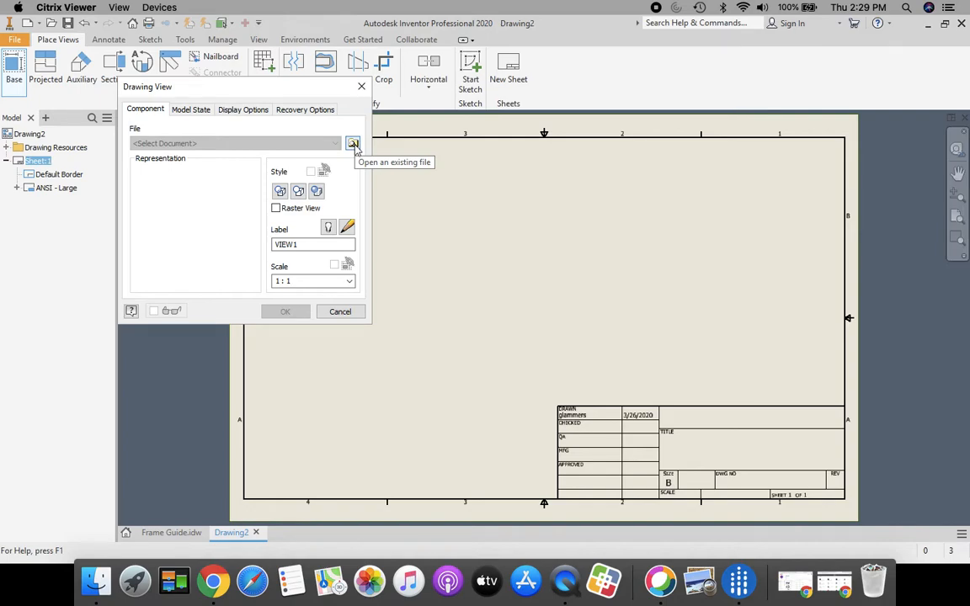
pyautogui.click(354, 145)
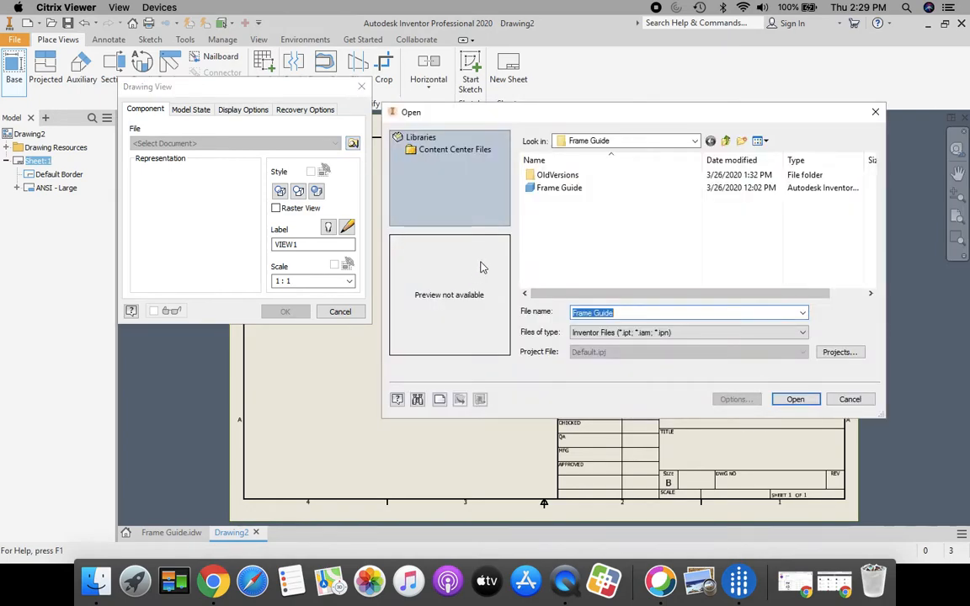
pyautogui.click(692, 142)
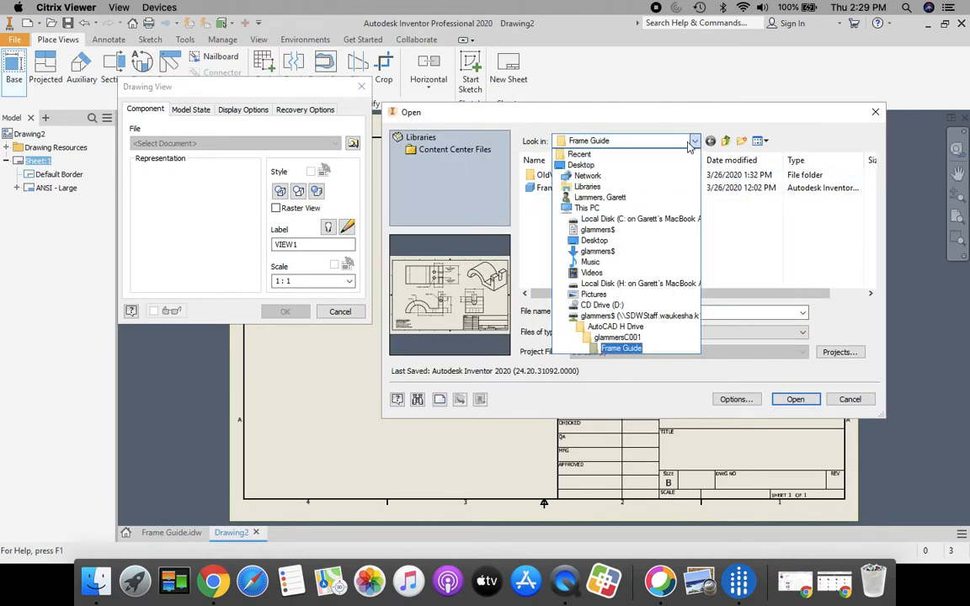
pyautogui.click(615, 316)
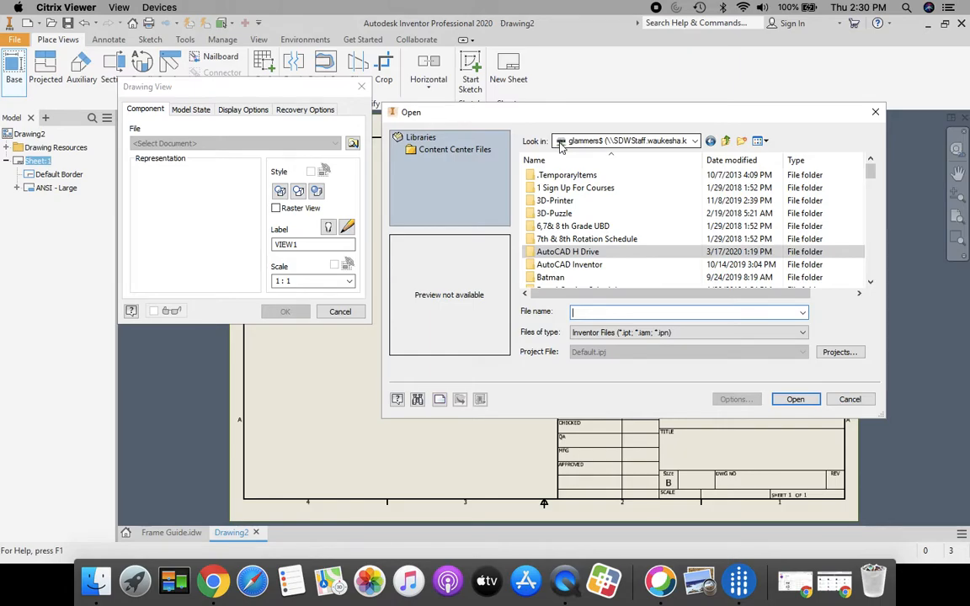
pyautogui.click(694, 142)
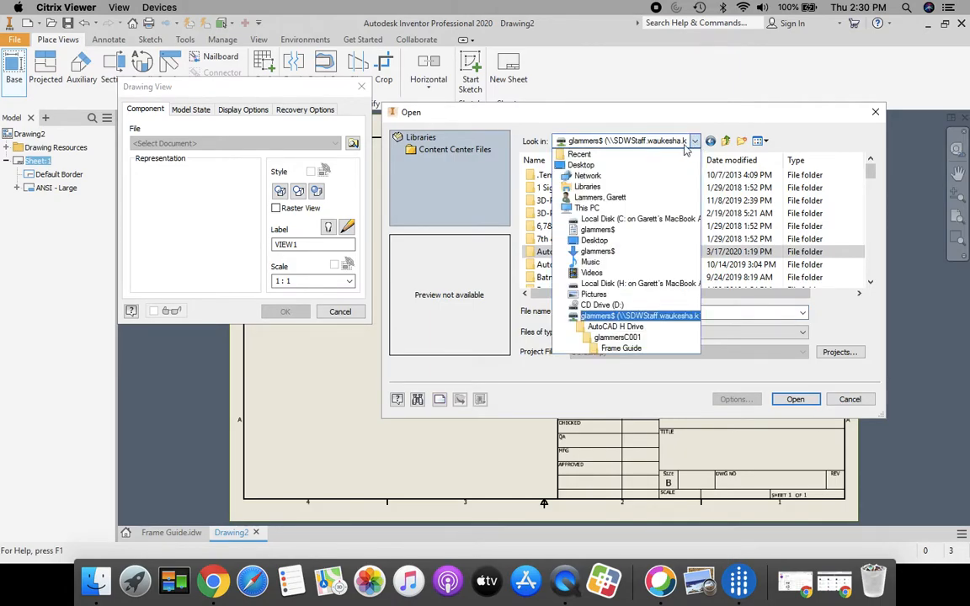
pyautogui.click(605, 317)
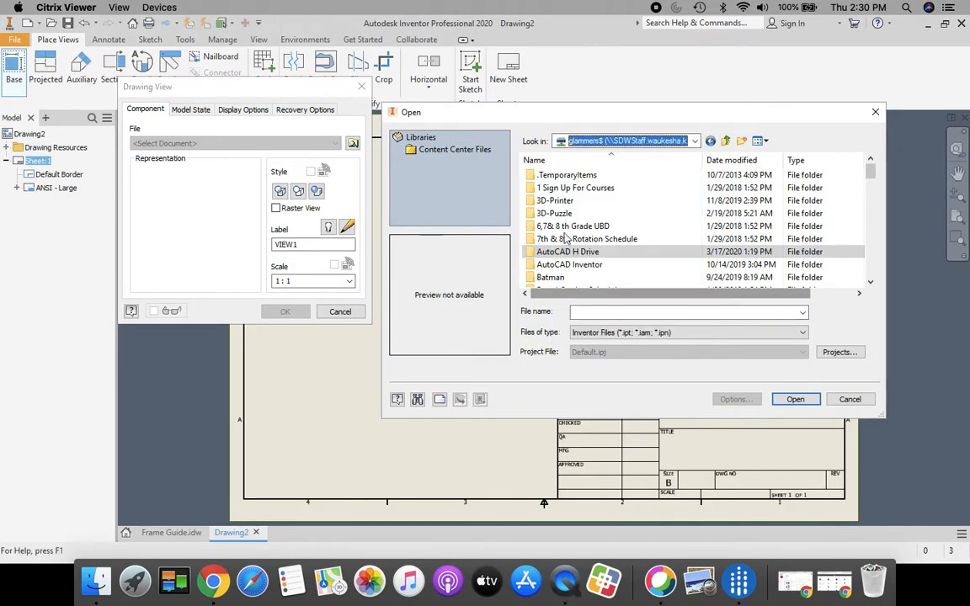
pyautogui.scroll(-10, 585, 253)
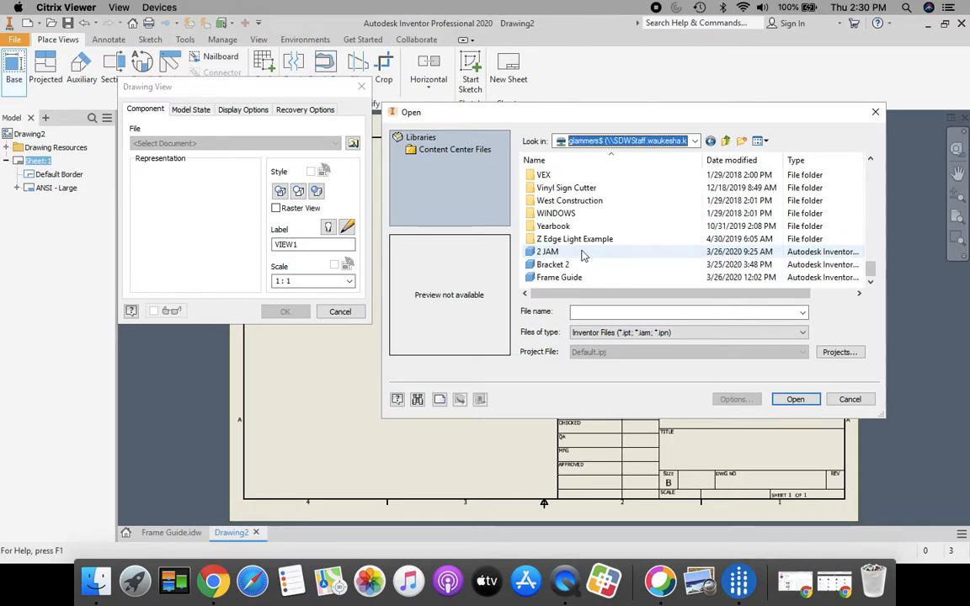
pyautogui.click(564, 279)
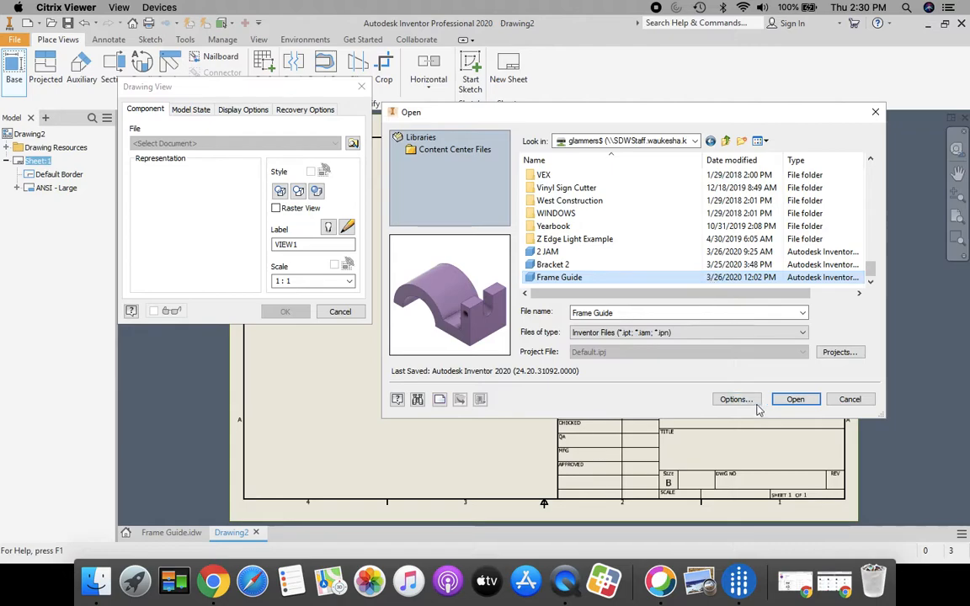
pyautogui.click(796, 400)
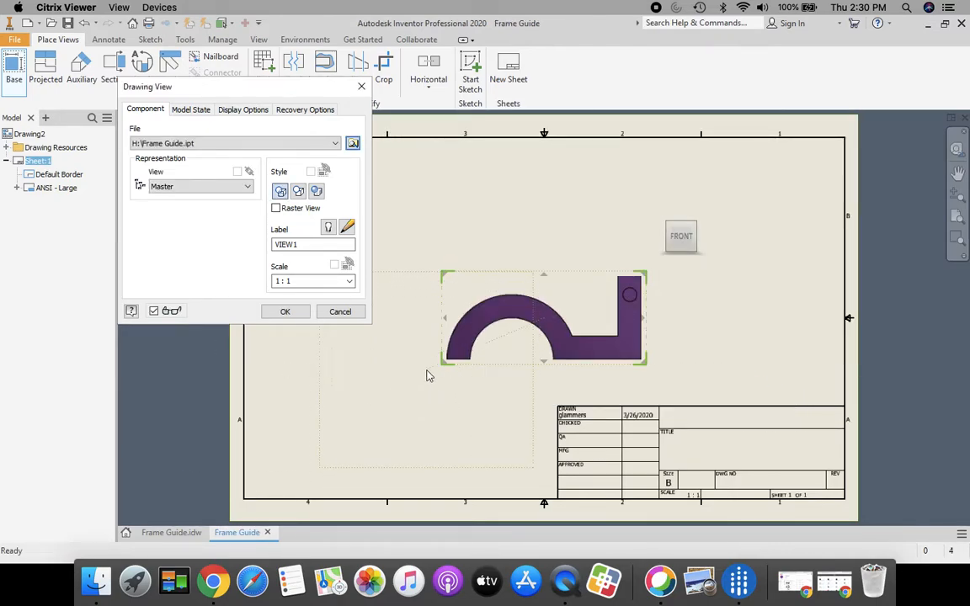
pyautogui.click(287, 313)
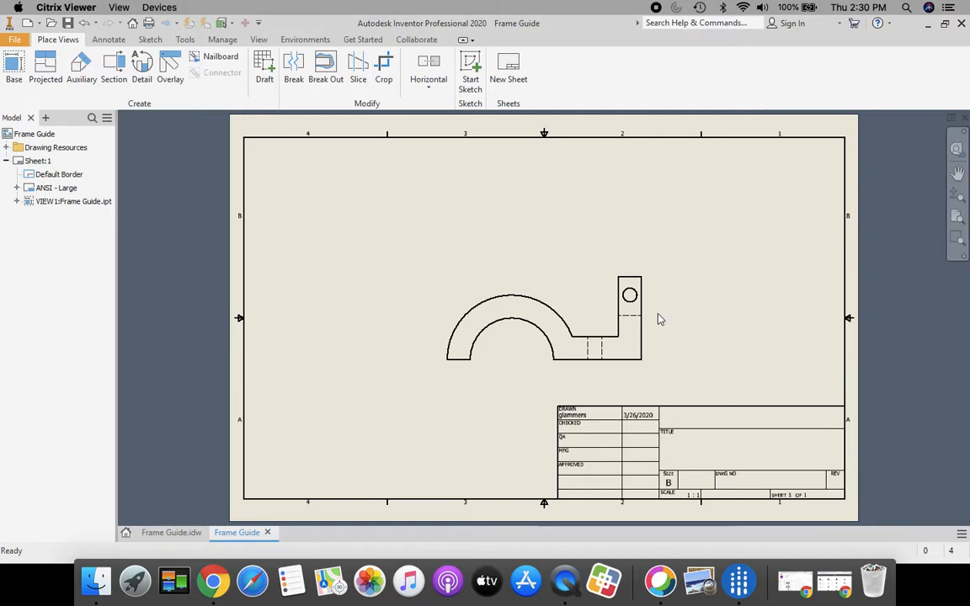
pyautogui.moveTo(650, 319); pyautogui.dragTo(482, 319)
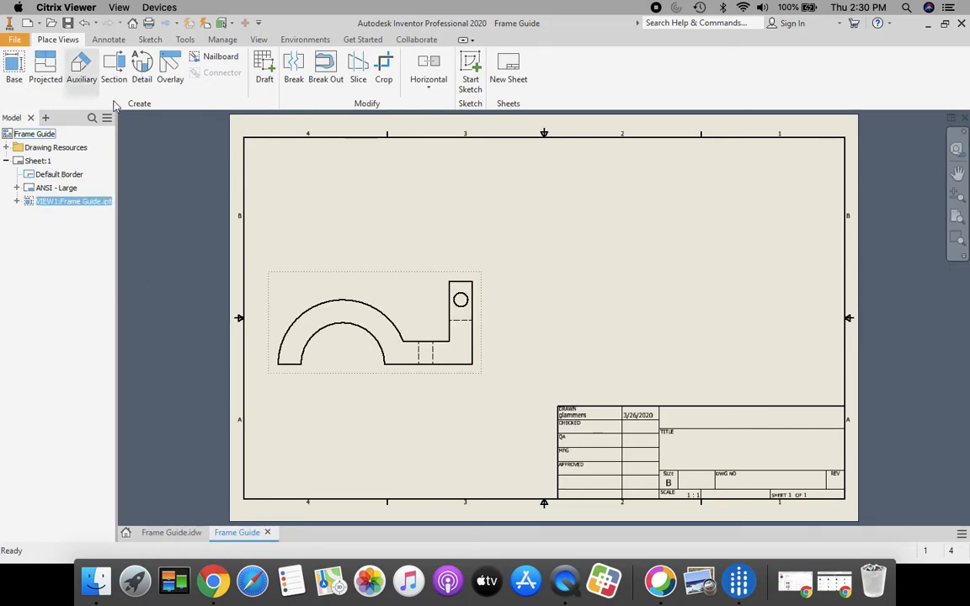
# Project top, right-side and isometric views from the front view, and space the front view lower and the top view higher on the sheet.
pyautogui.click(45, 67)
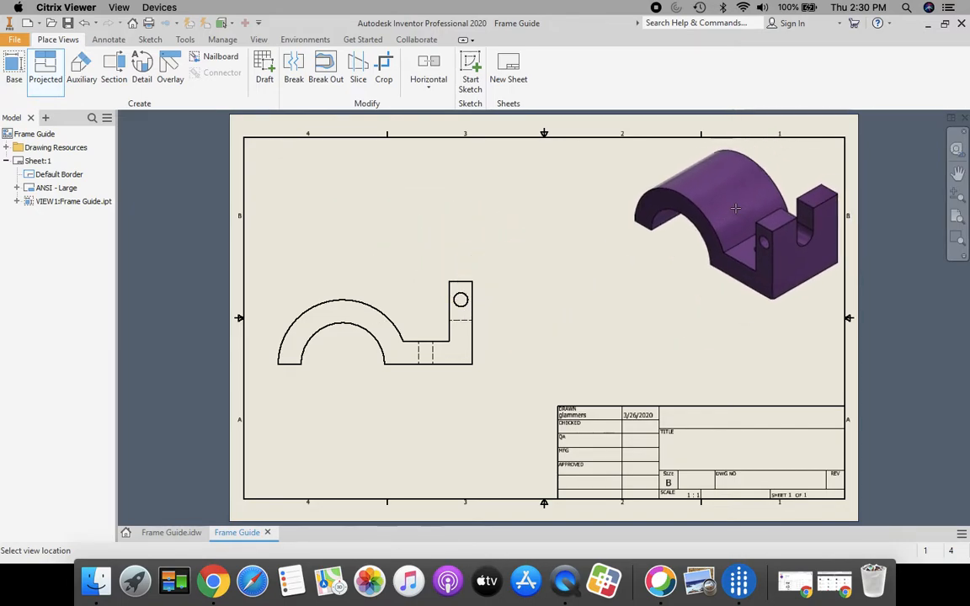
pyautogui.press('Escape')
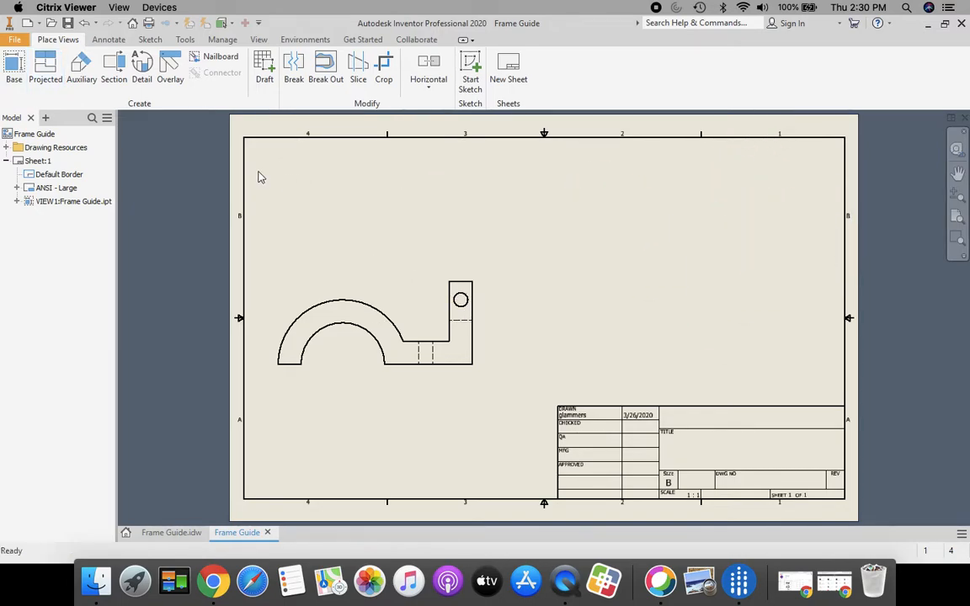
pyautogui.click(45, 71)
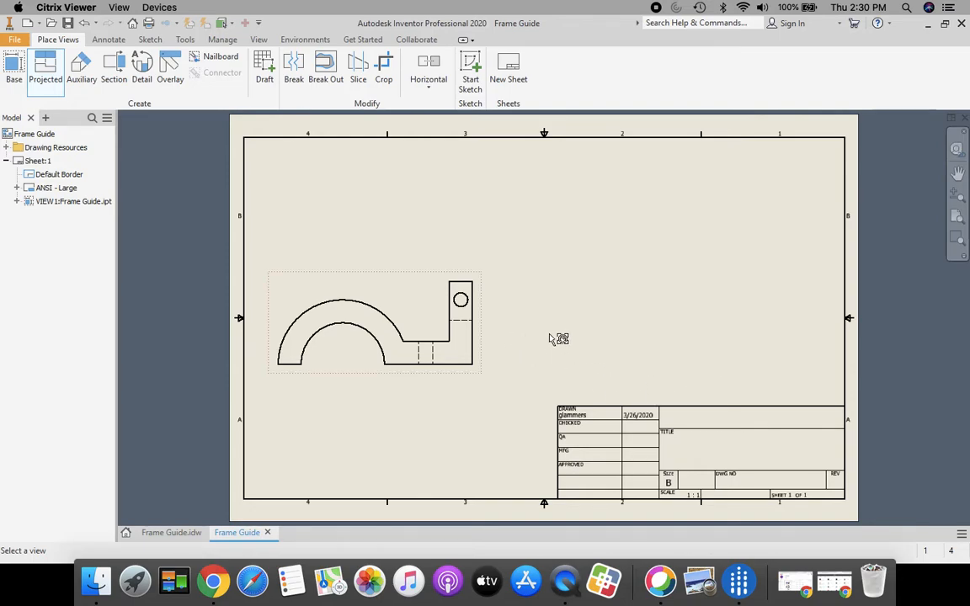
pyautogui.click(379, 309)
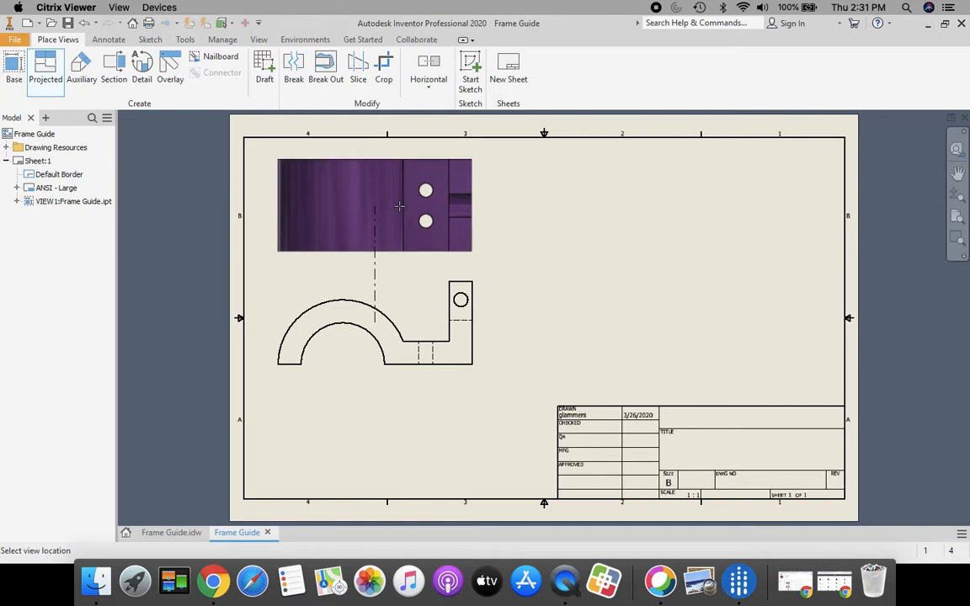
pyautogui.click(401, 206)
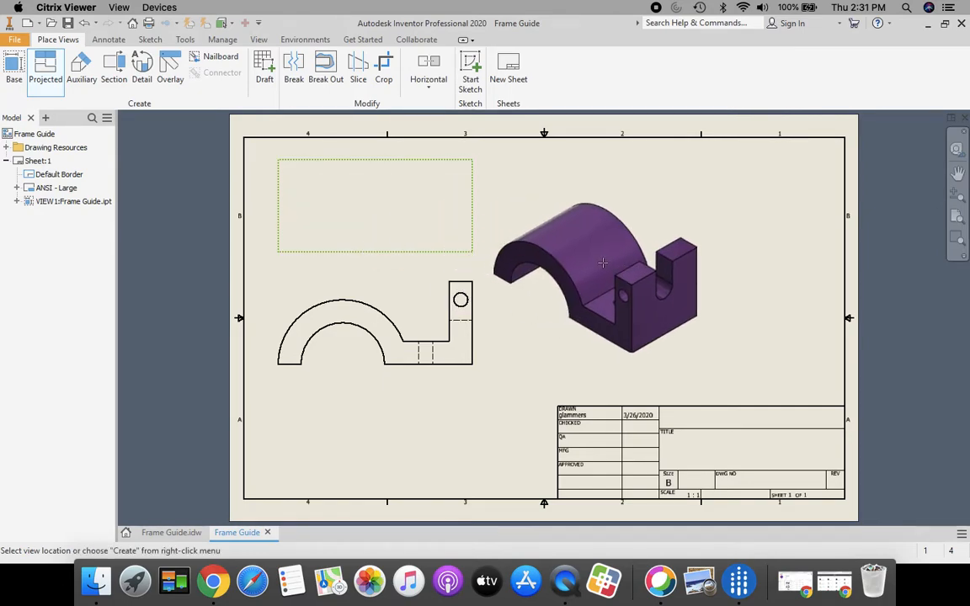
pyautogui.click(606, 328)
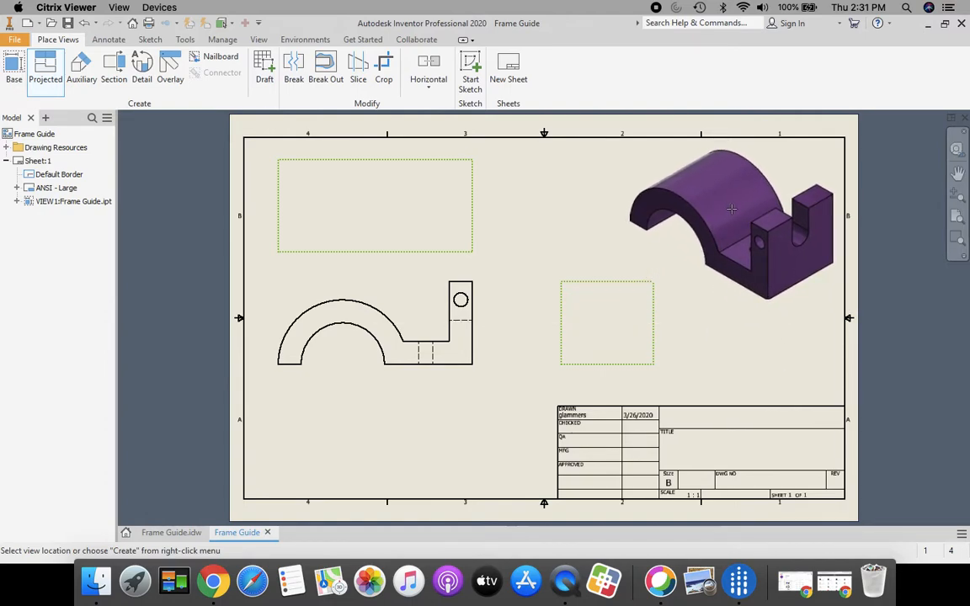
pyautogui.click(731, 208)
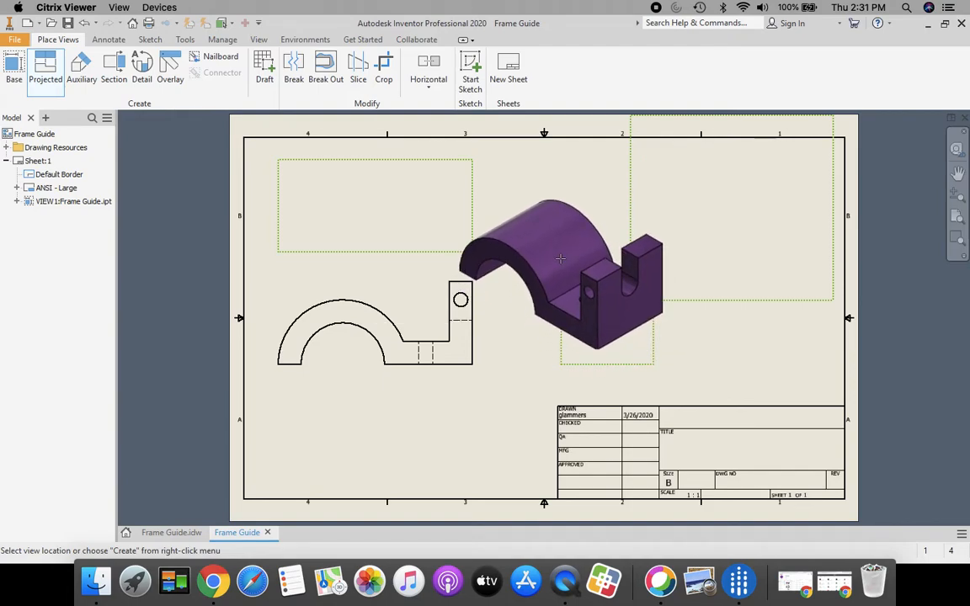
pyautogui.rightClick(560, 258)
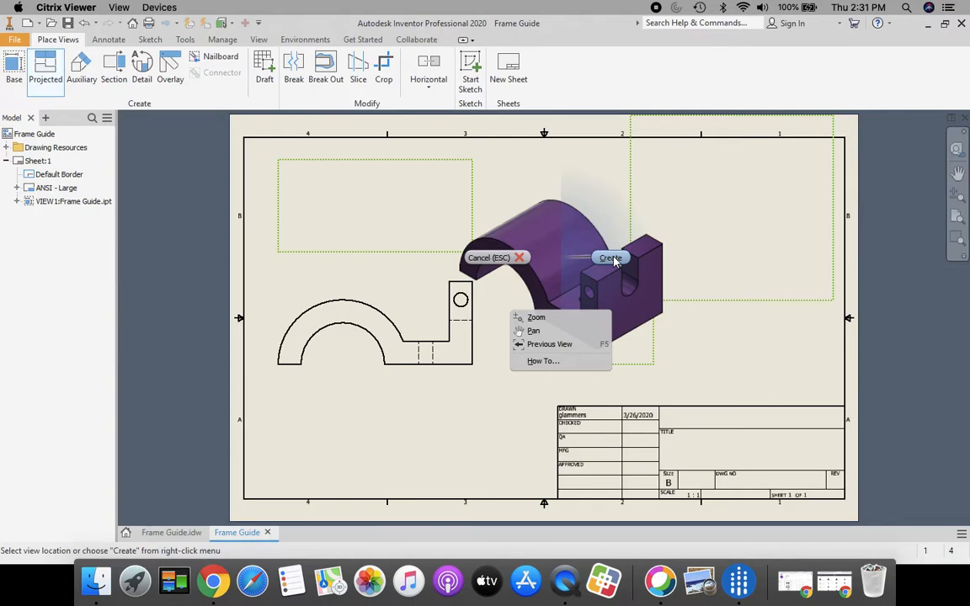
pyautogui.click(615, 260)
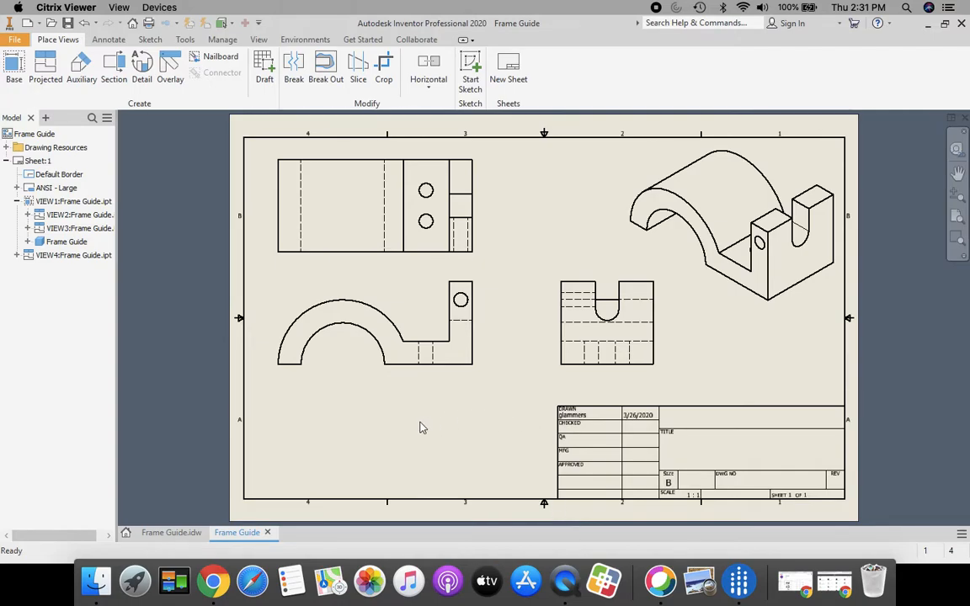
pyautogui.moveTo(386, 343); pyautogui.dragTo(419, 399)
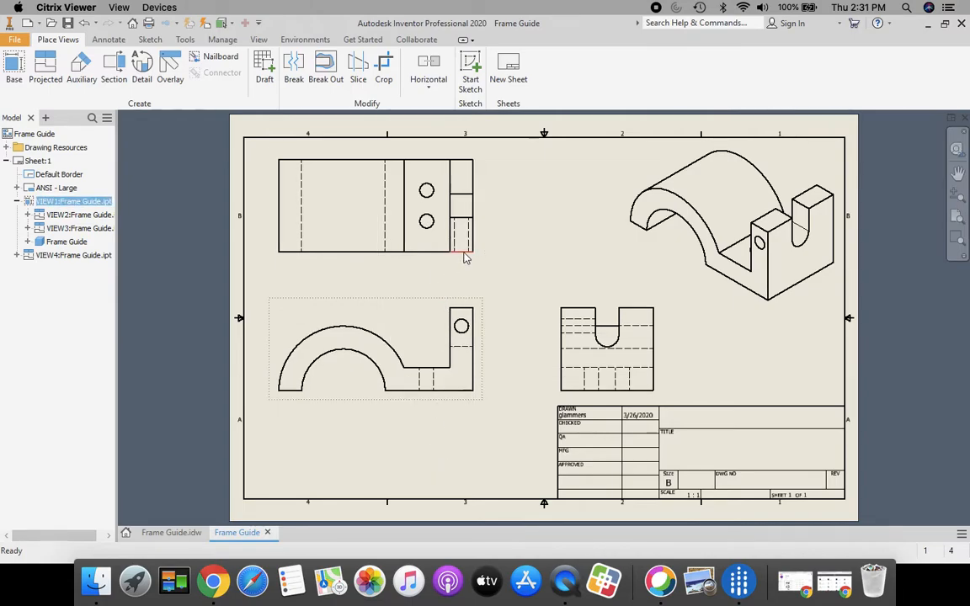
pyautogui.moveTo(468, 267); pyautogui.dragTo(468, 257)
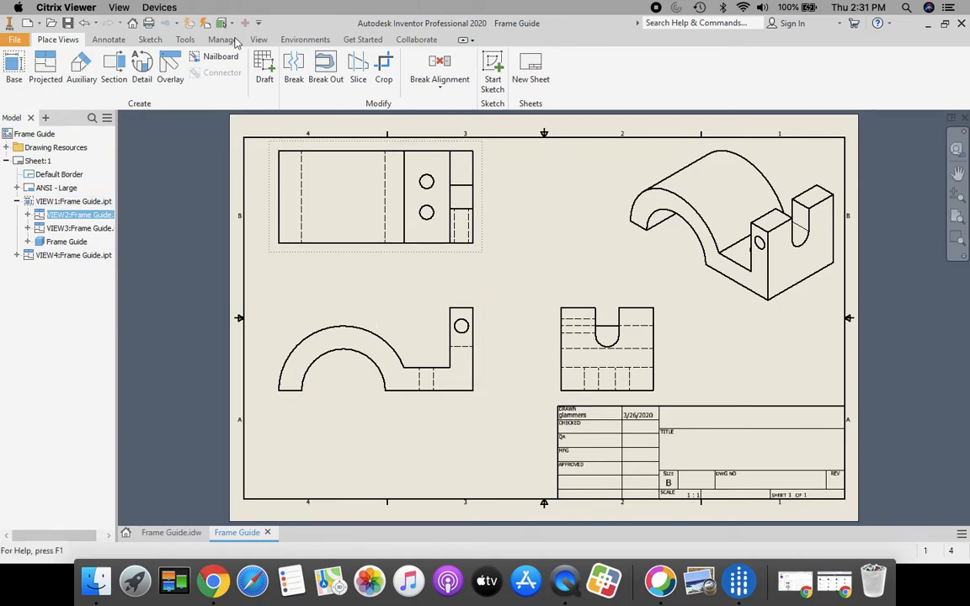
# Dimension the front view's overall height and the thickness of its flat base, placing both dimensions beside the upright.
pyautogui.click(109, 39)
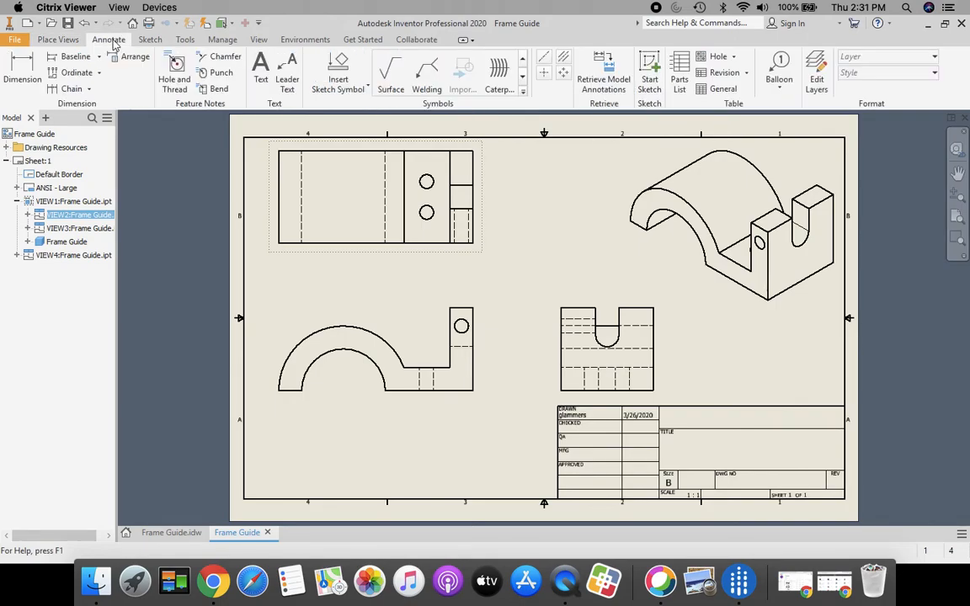
pyautogui.click(21, 69)
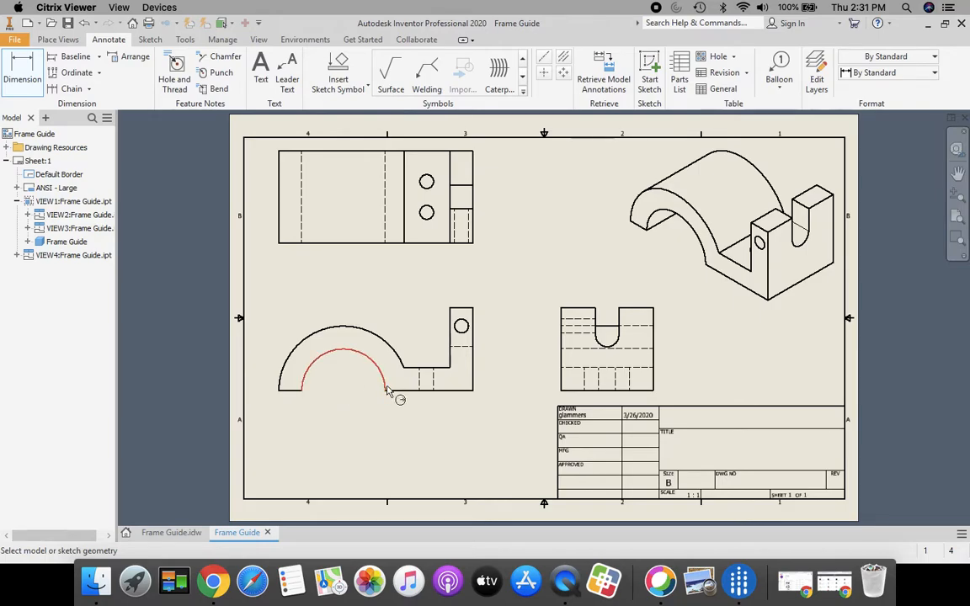
pyautogui.click(474, 339)
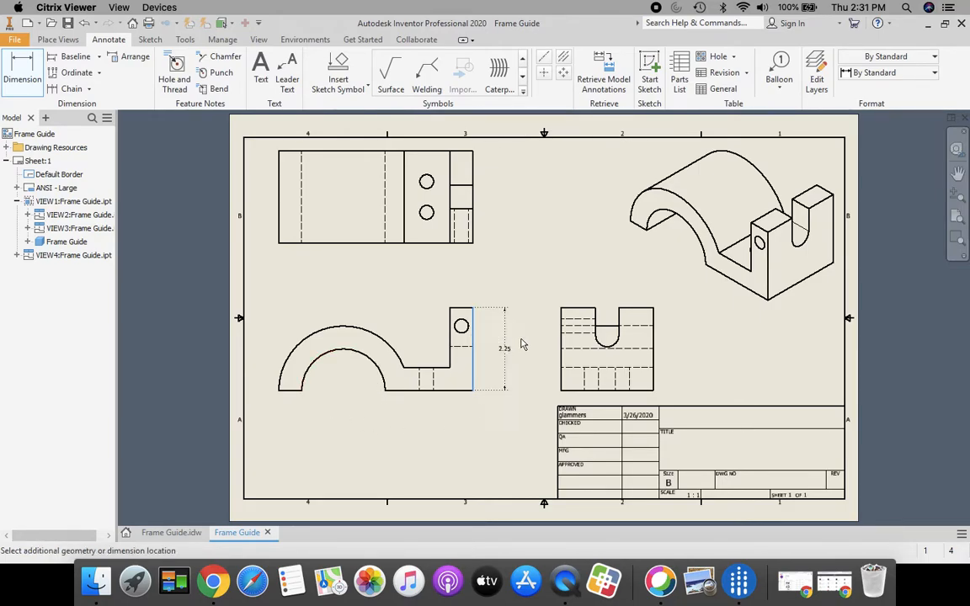
pyautogui.click(523, 358)
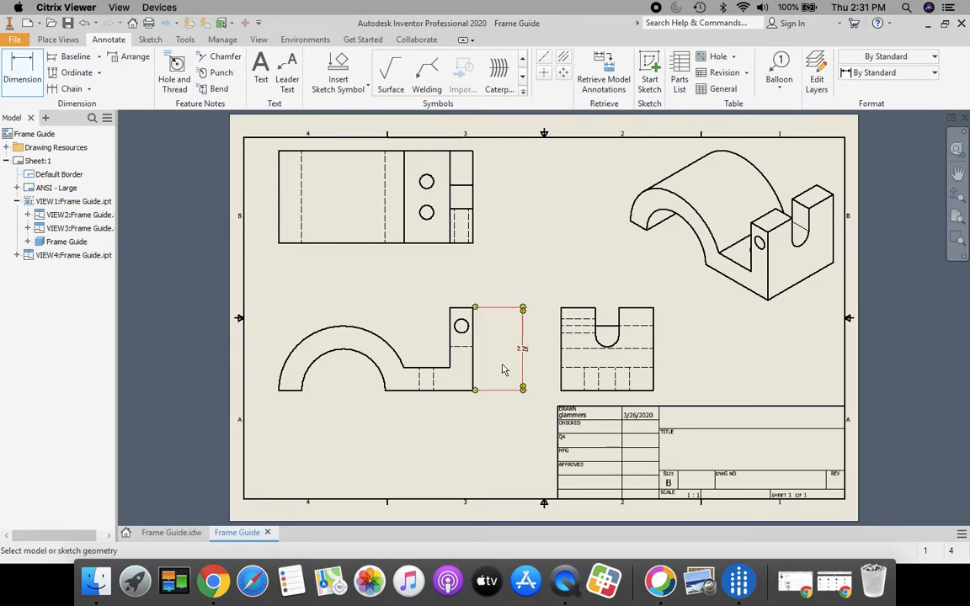
pyautogui.click(451, 369)
pyautogui.click(461, 390)
pyautogui.click(490, 381)
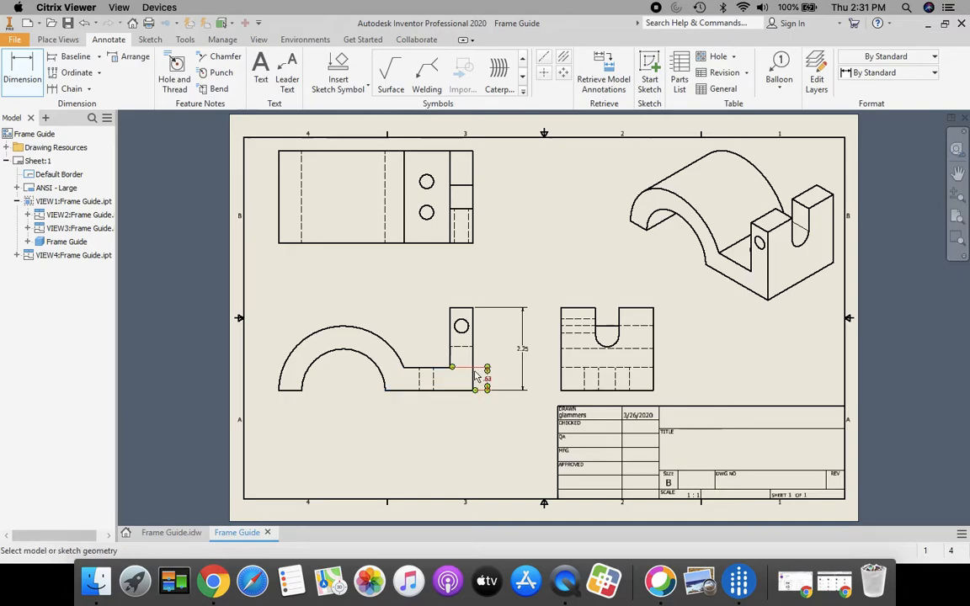
# Dimension the vertical distance from the upright's top edge to its hole centre in the front view.
pyautogui.click(474, 309)
pyautogui.click(487, 318)
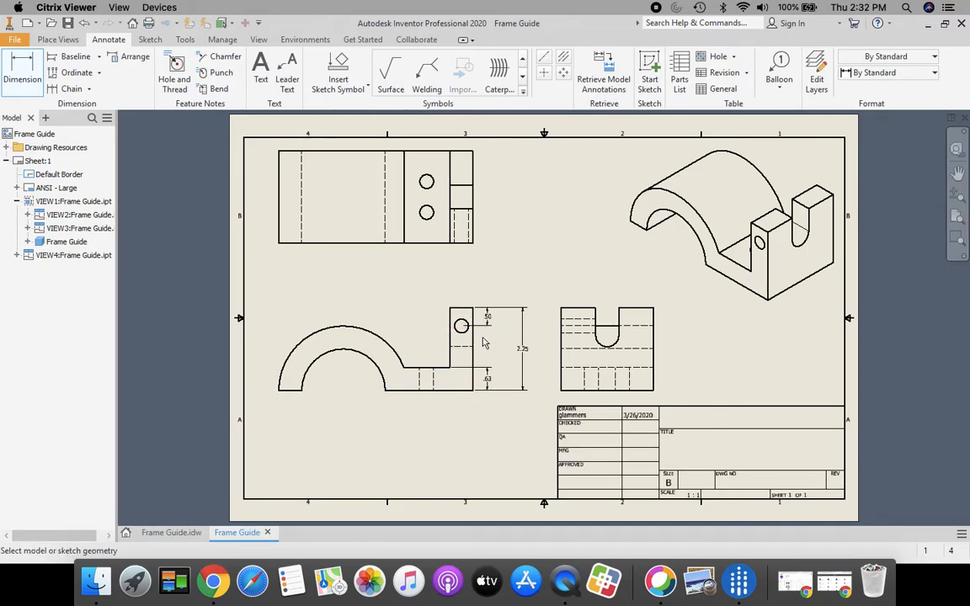
pyautogui.doubleClick(476, 326)
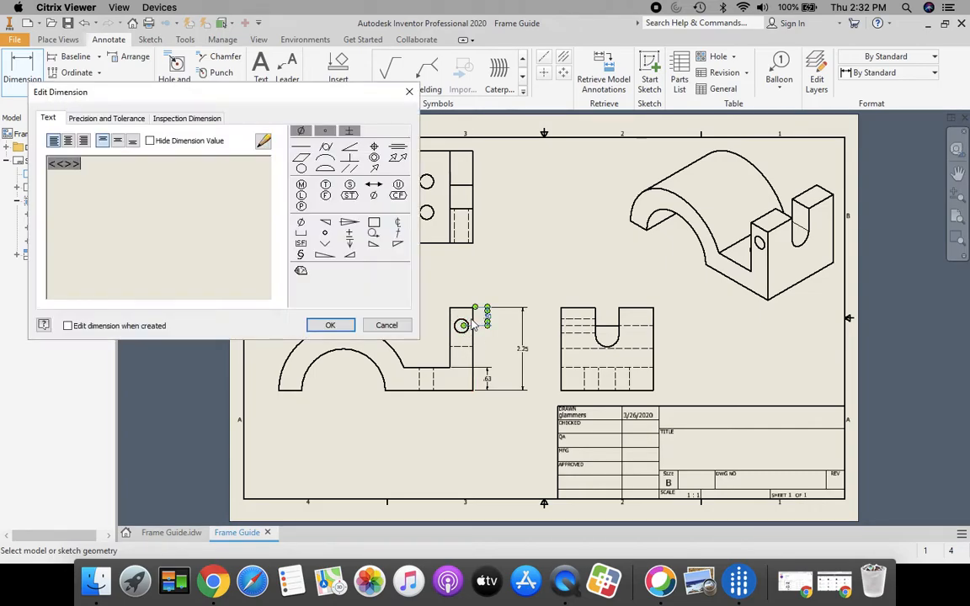
pyautogui.click(386, 325)
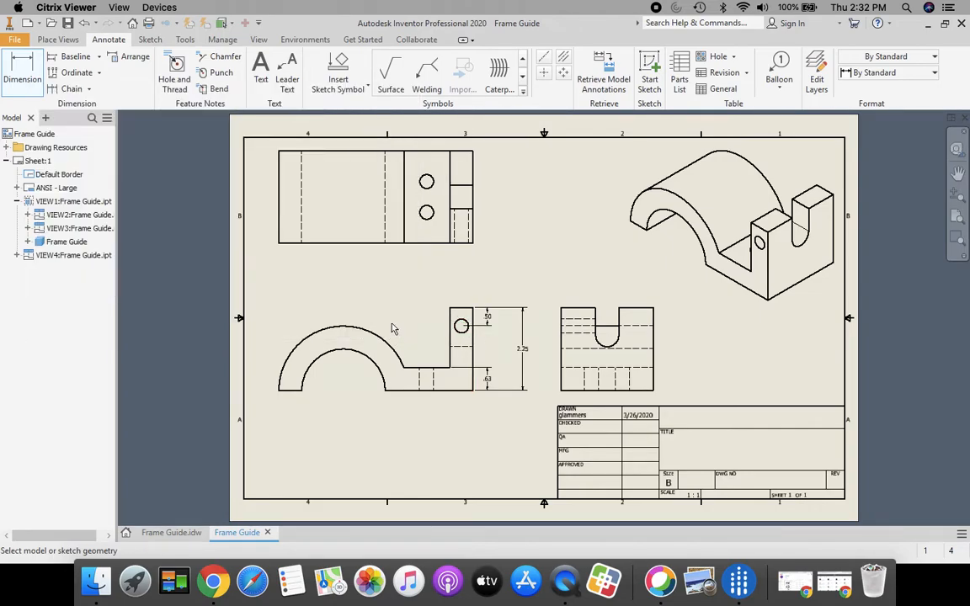
# Dimension the hole centre's horizontal offset from the upright's outer edge and the upright's width, stacking both above the front view.
pyautogui.click(5, 54)
pyautogui.click(472, 327)
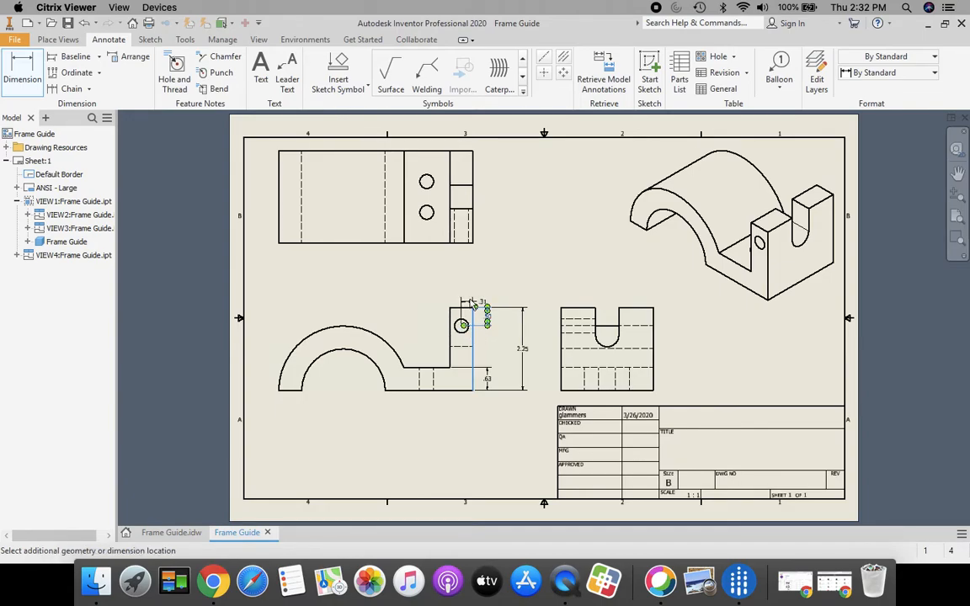
pyautogui.click(472, 294)
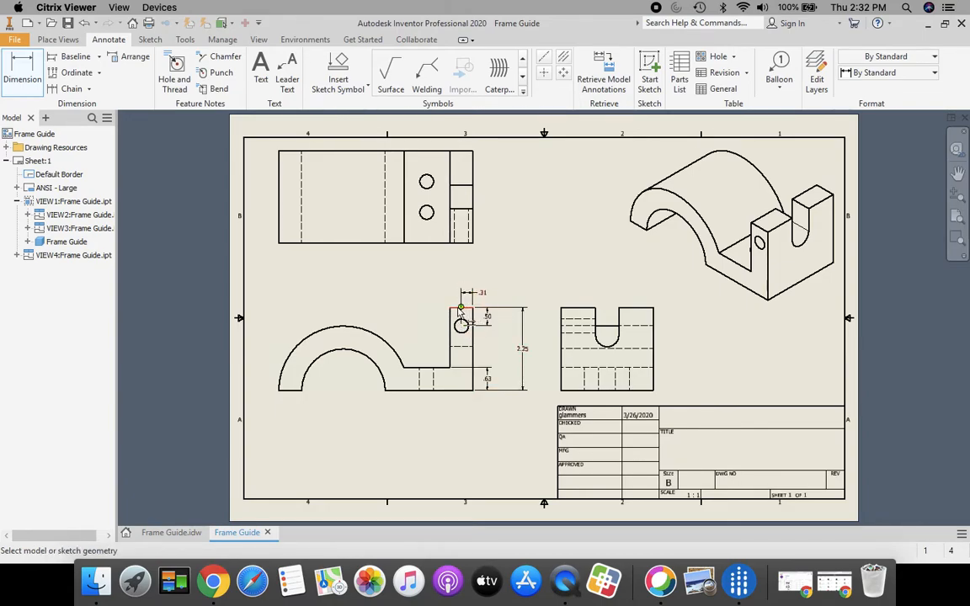
pyautogui.click(457, 313)
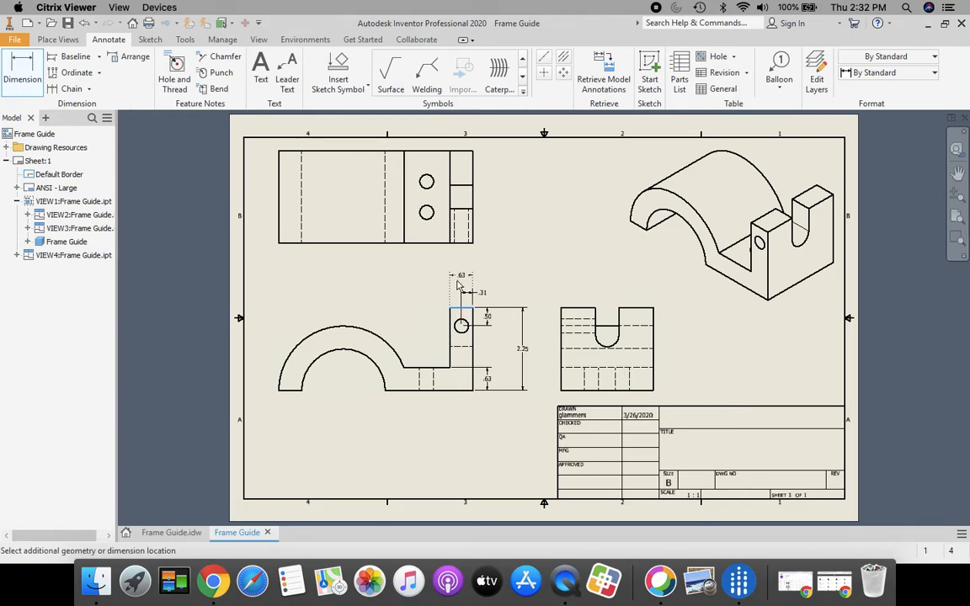
pyautogui.click(459, 280)
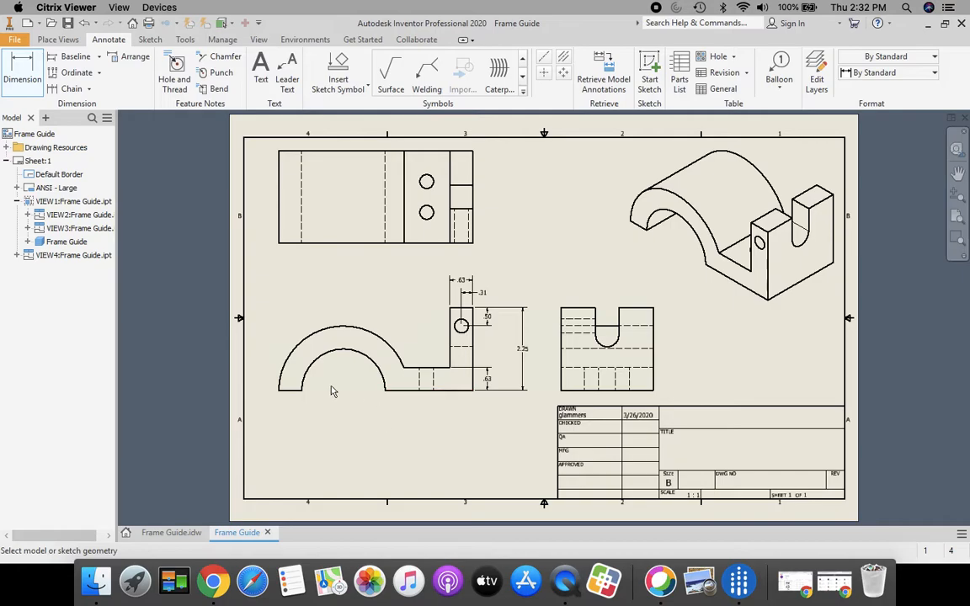
pyautogui.click(306, 383)
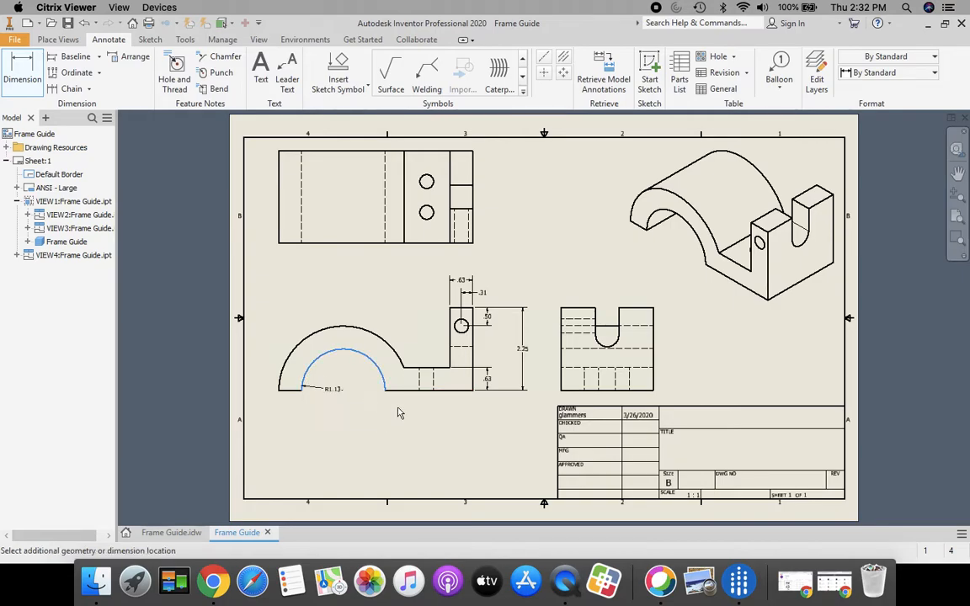
pyautogui.click(472, 391)
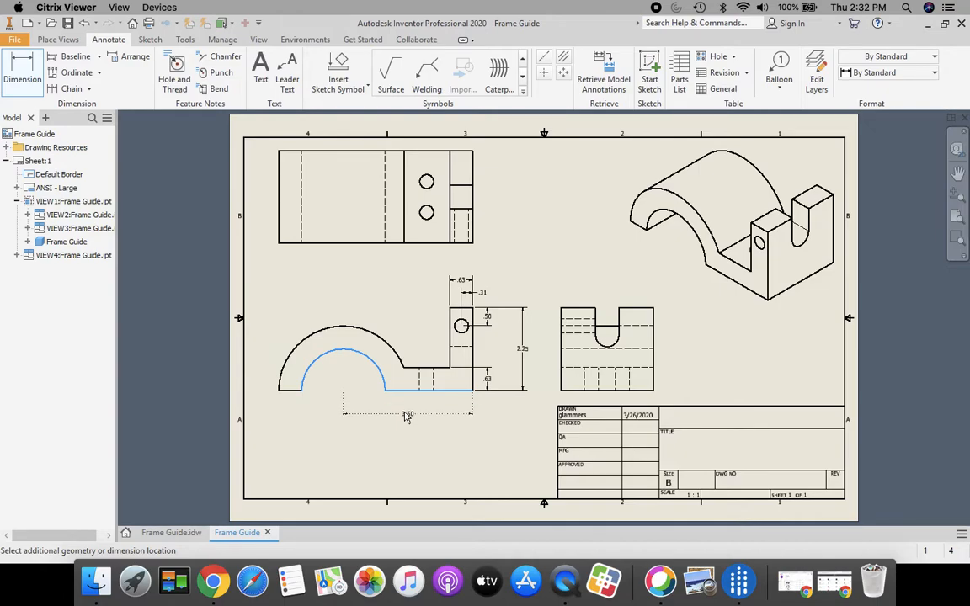
pyautogui.press('Escape')
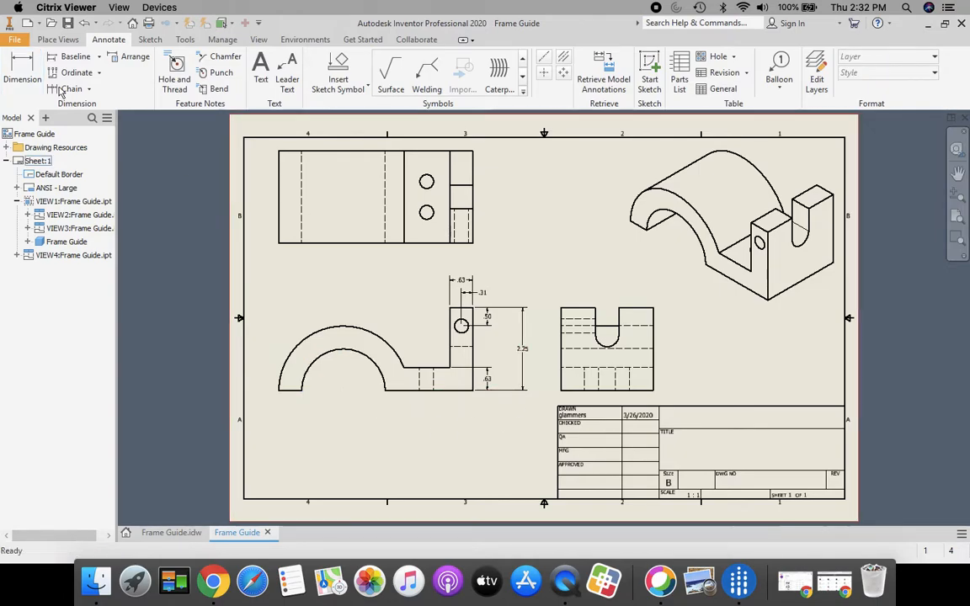
# Dimension the horizontal distance from the arch's centre to the upright's outer edge, placing it below the front view.
pyautogui.click(379, 381)
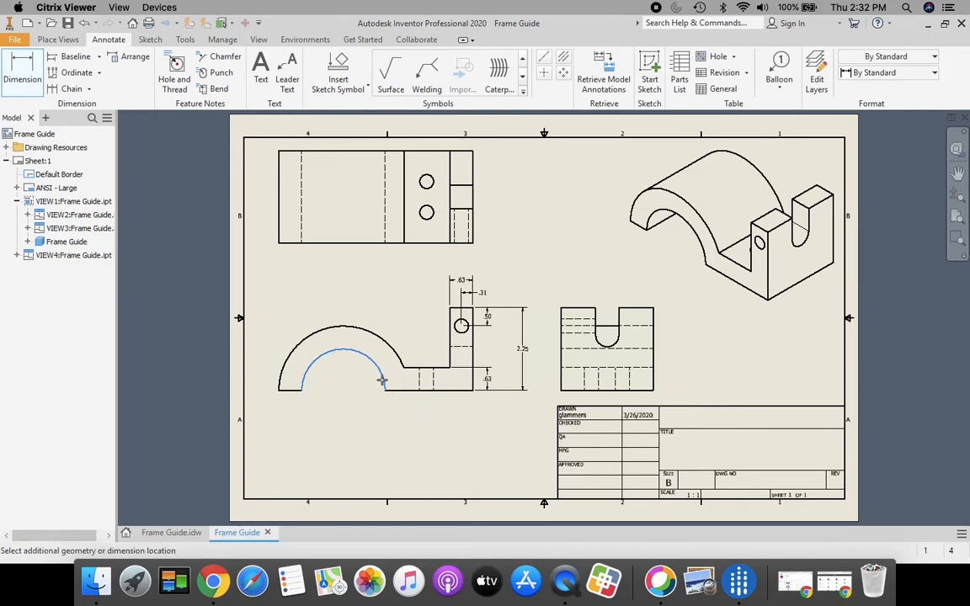
pyautogui.click(474, 393)
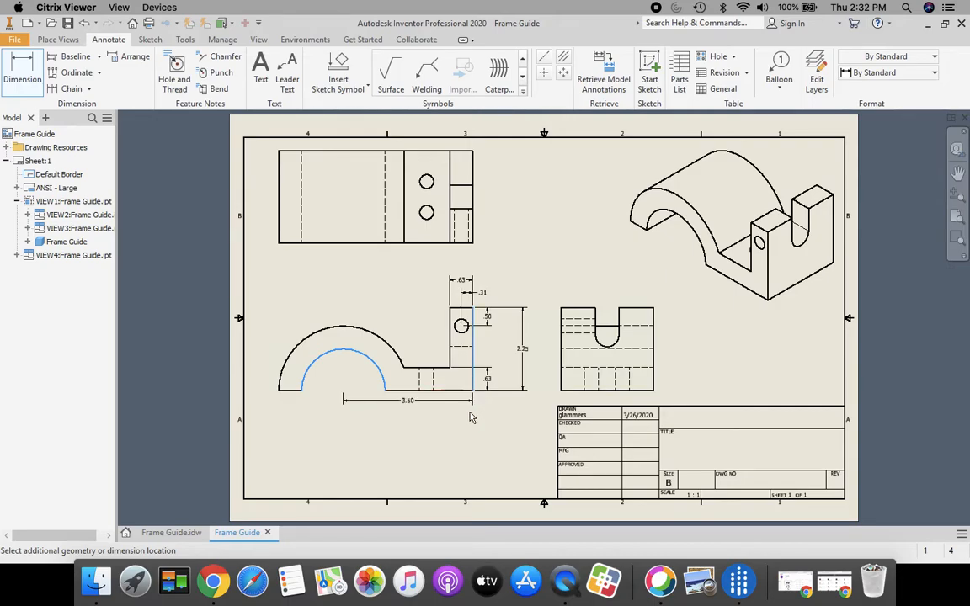
pyautogui.click(419, 421)
# Add radius dimensions to the arch's outer and inner arcs, placing both at the upper left of the front view.
pyautogui.click(12, 66)
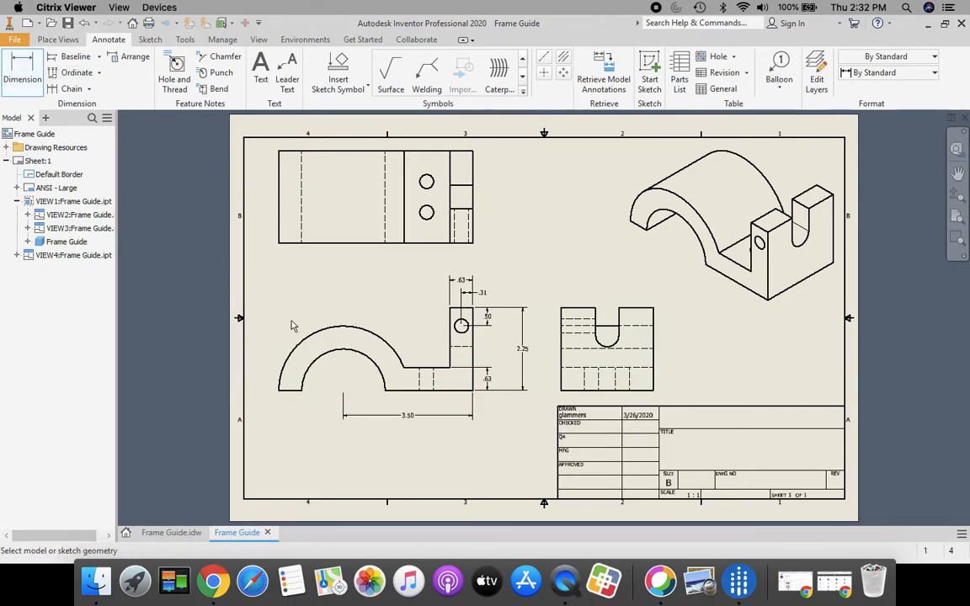
pyautogui.click(325, 332)
pyautogui.click(318, 322)
pyautogui.click(312, 364)
pyautogui.click(294, 330)
# Locate the top view's lower hole with a horizontal dimension from the right edge and a vertical one from the bottom edge.
pyautogui.click(473, 242)
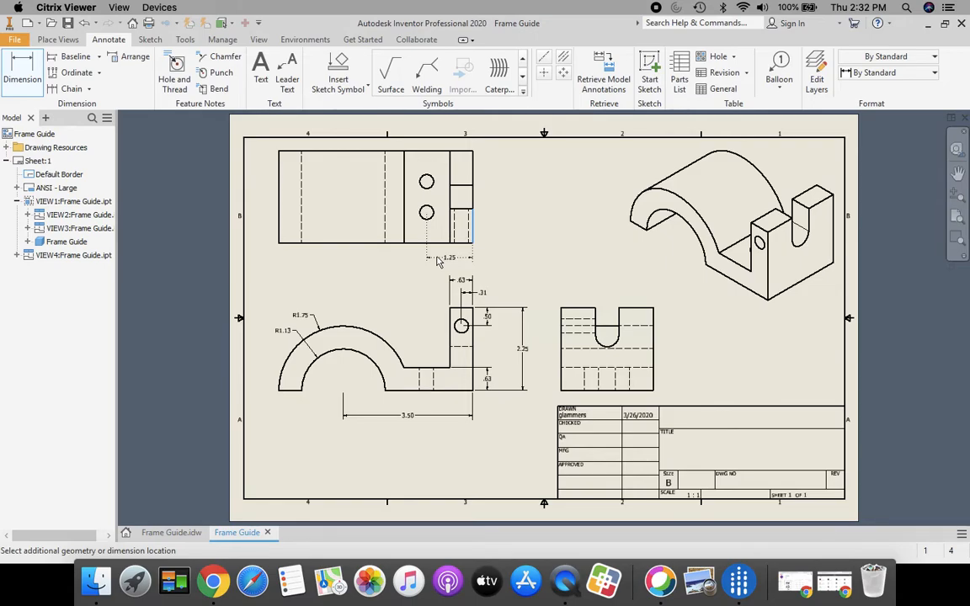
pyautogui.click(449, 260)
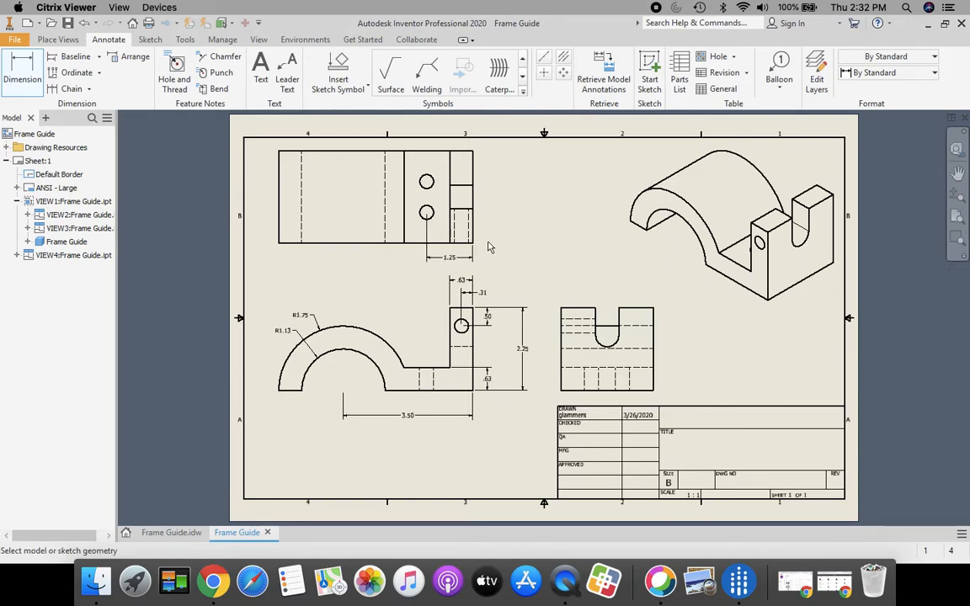
pyautogui.click(428, 244)
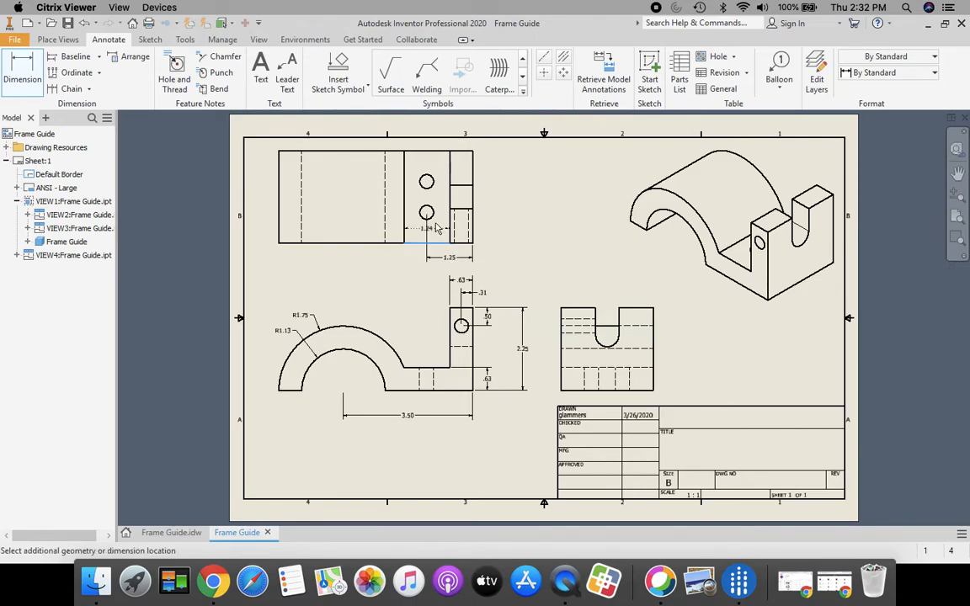
pyautogui.click(427, 213)
pyautogui.click(500, 225)
# Dimension the top view's upper hole from the top edge and the part's overall depth, placing both right of the view.
pyautogui.click(470, 153)
pyautogui.click(427, 183)
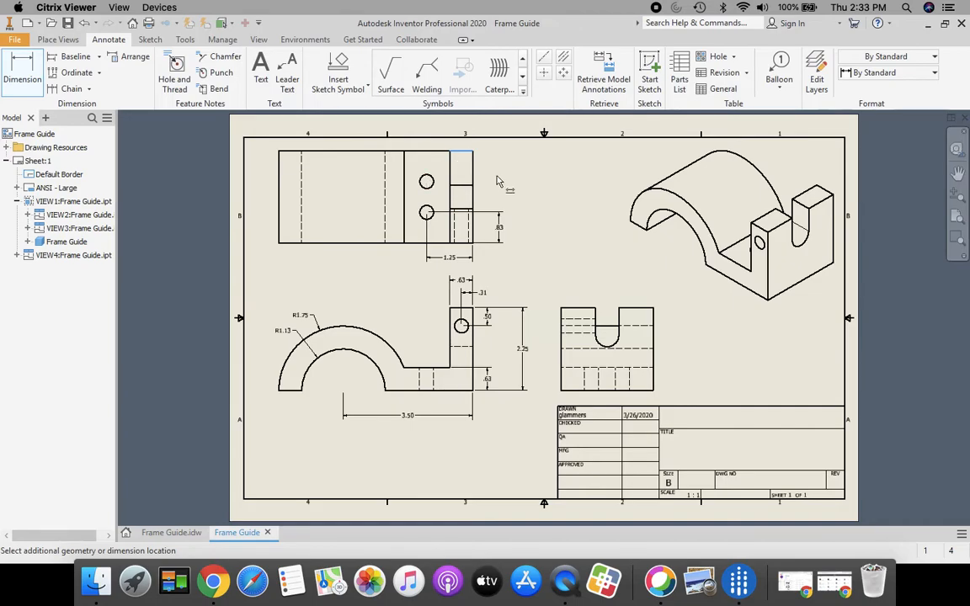
pyautogui.click(498, 179)
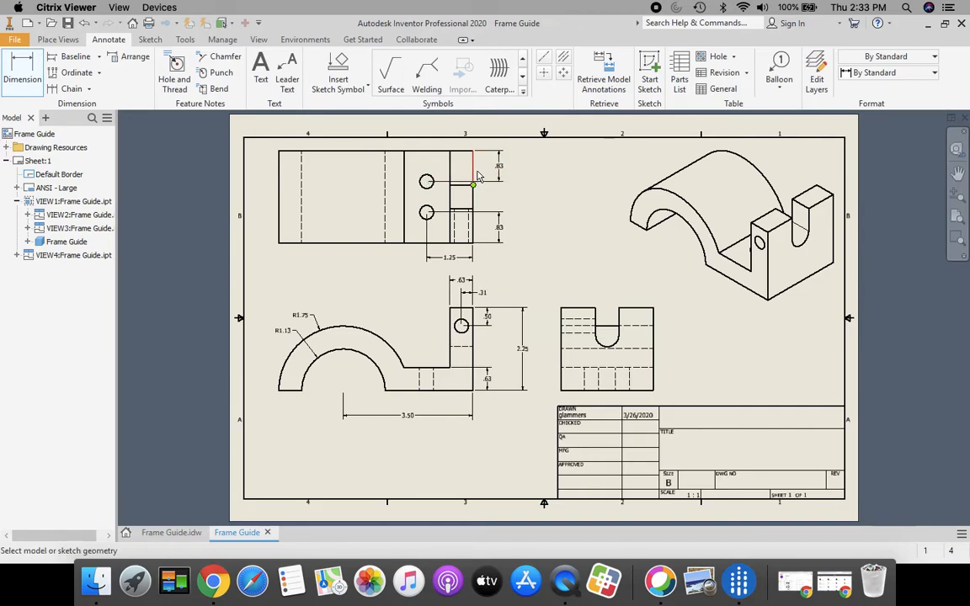
pyautogui.click(473, 154)
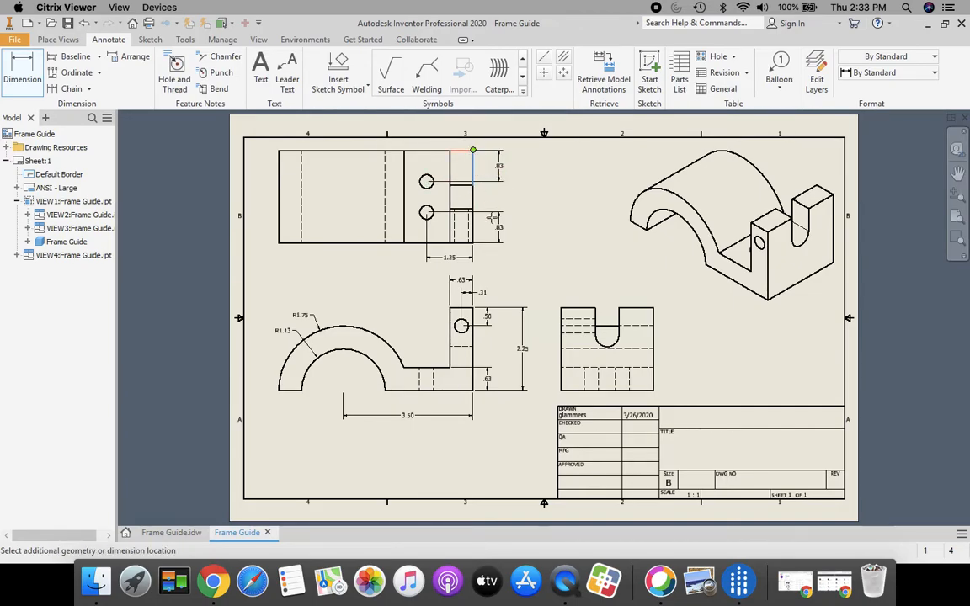
pyautogui.click(427, 212)
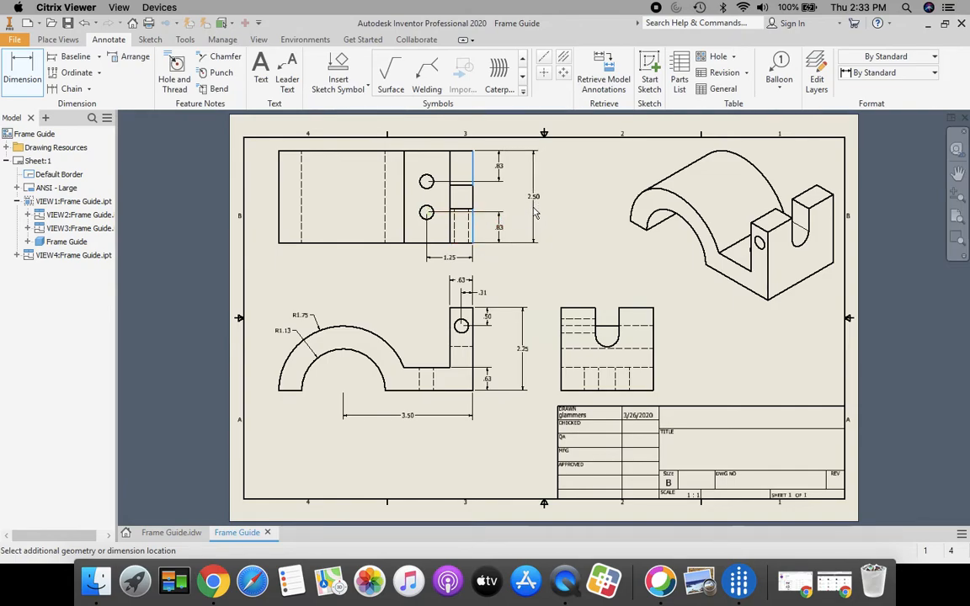
pyautogui.click(532, 211)
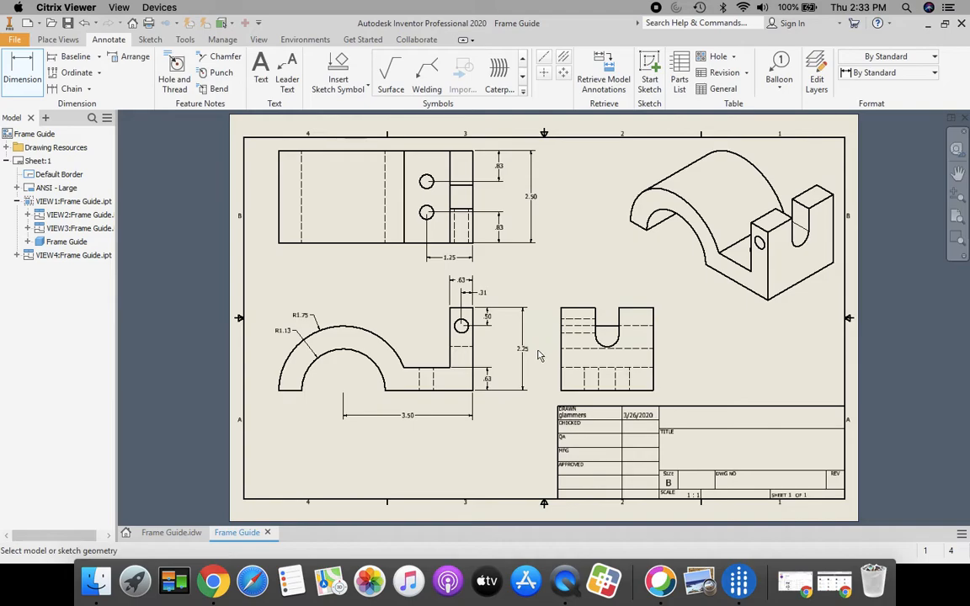
# Dimension the slot's width and its centre distance from the left edge, placing both above the right-side view.
pyautogui.click(582, 309)
pyautogui.click(619, 309)
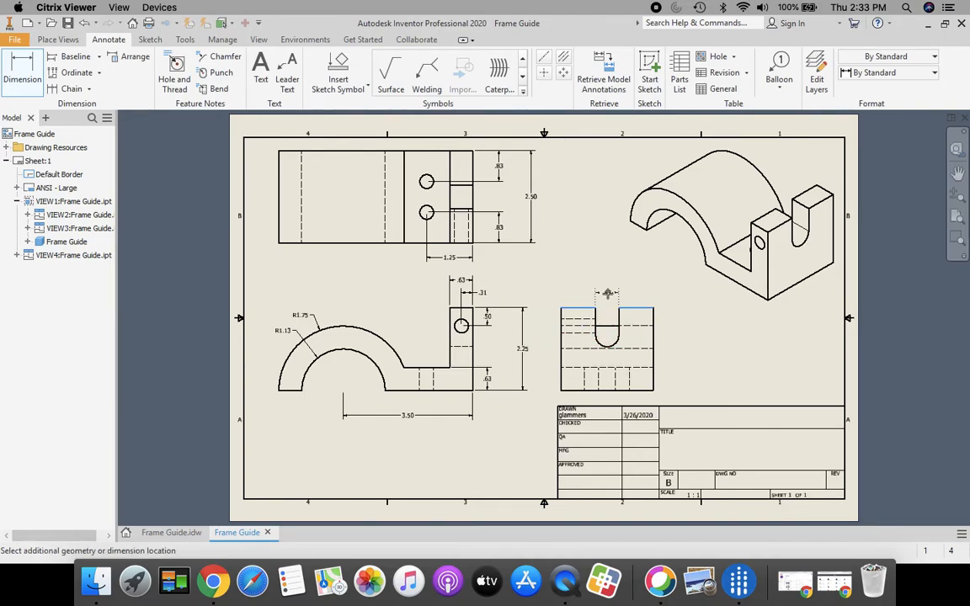
pyautogui.click(608, 293)
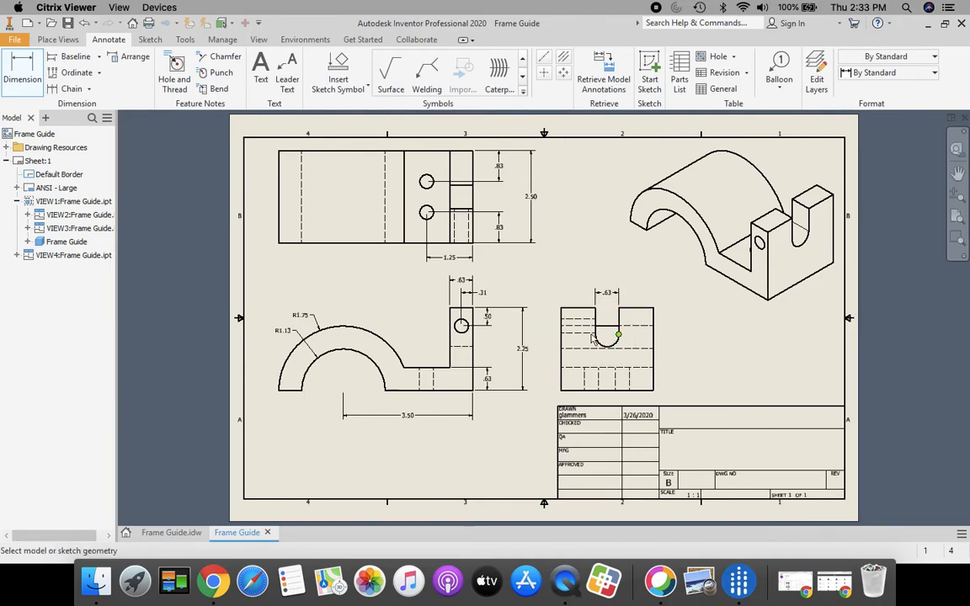
pyautogui.click(562, 315)
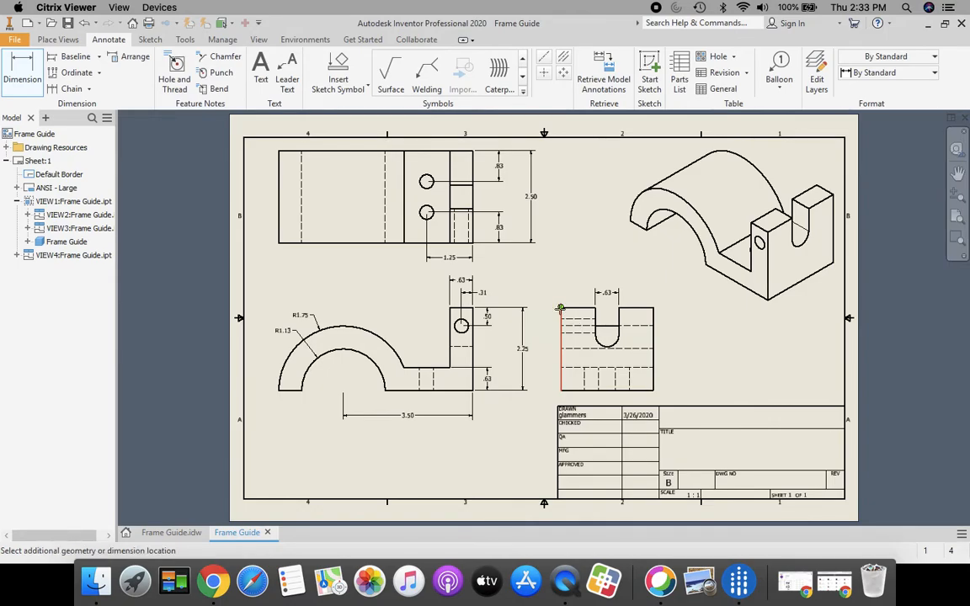
pyautogui.click(607, 344)
pyautogui.click(603, 278)
# Dimension the right-side view's overall width, placing it above the slot dimensions.
pyautogui.click(562, 311)
pyautogui.click(652, 308)
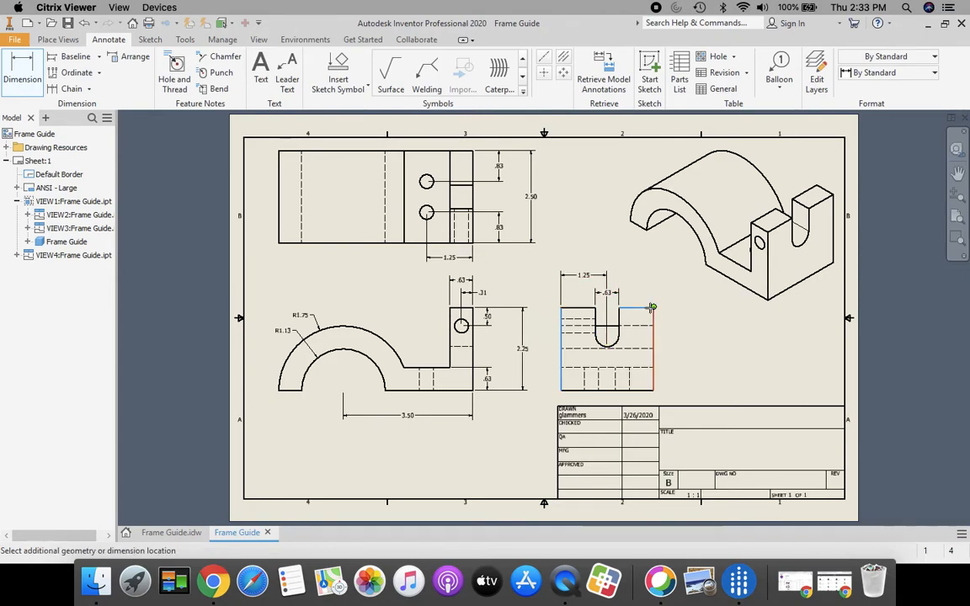
pyautogui.click(606, 257)
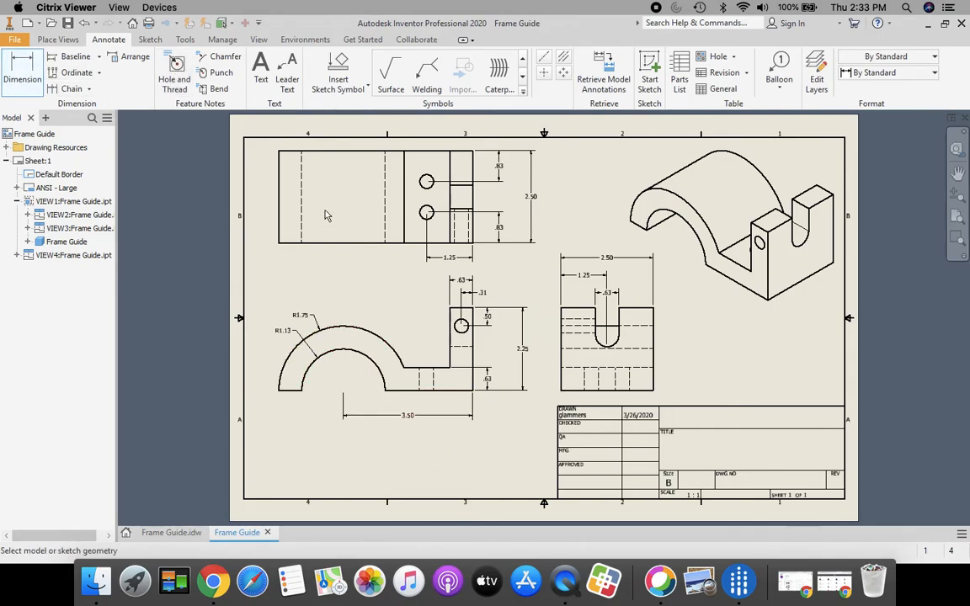
# Add hole notes to the upright's hole in the front view and to the lower hole in the top view.
pyautogui.click(182, 72)
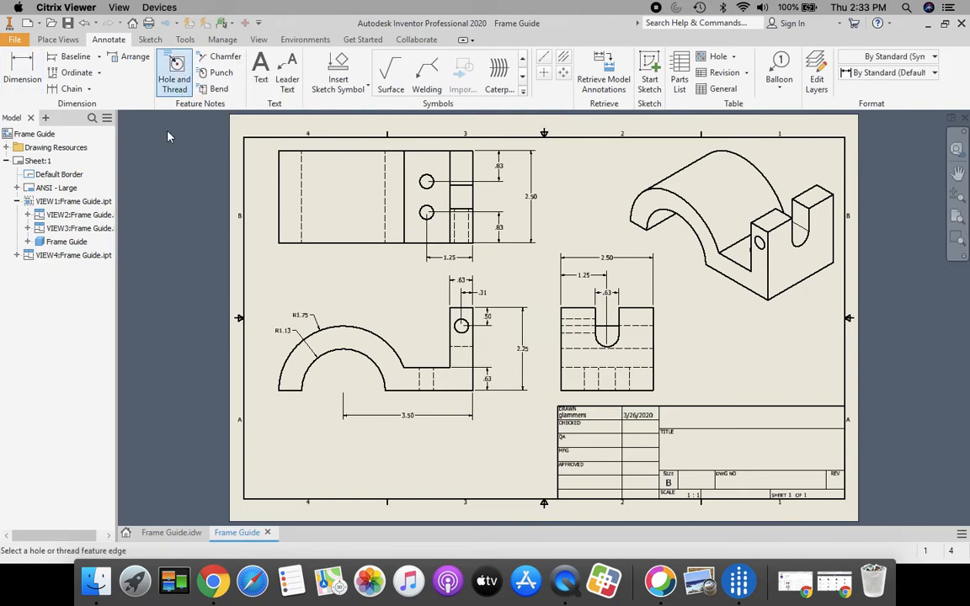
pyautogui.click(461, 327)
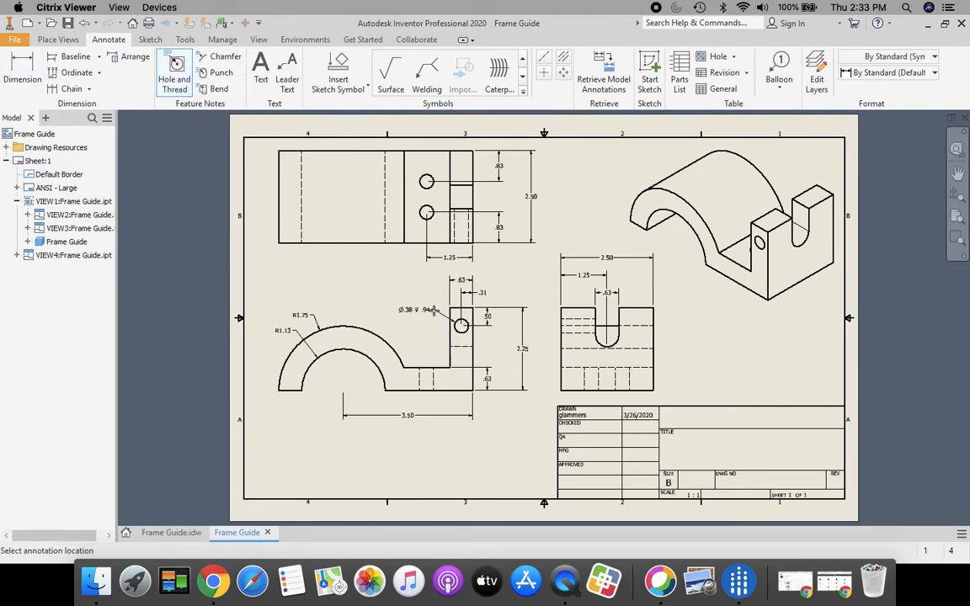
pyautogui.click(427, 306)
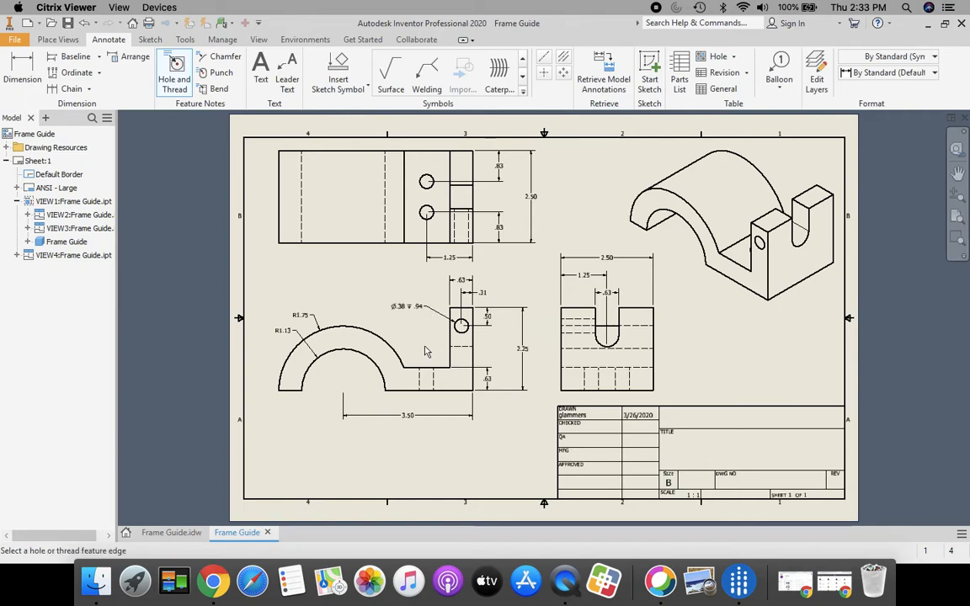
pyautogui.click(427, 219)
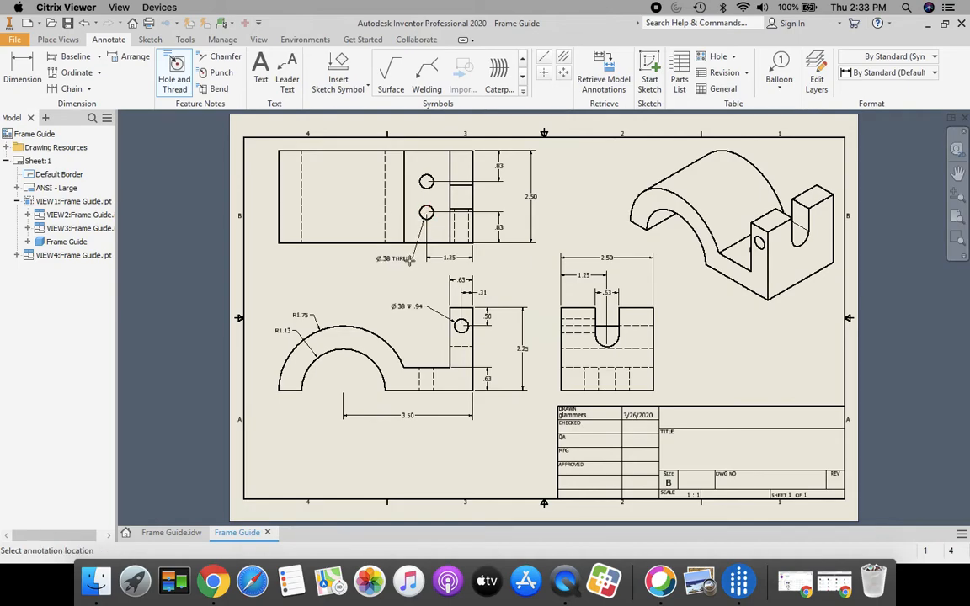
pyautogui.click(404, 264)
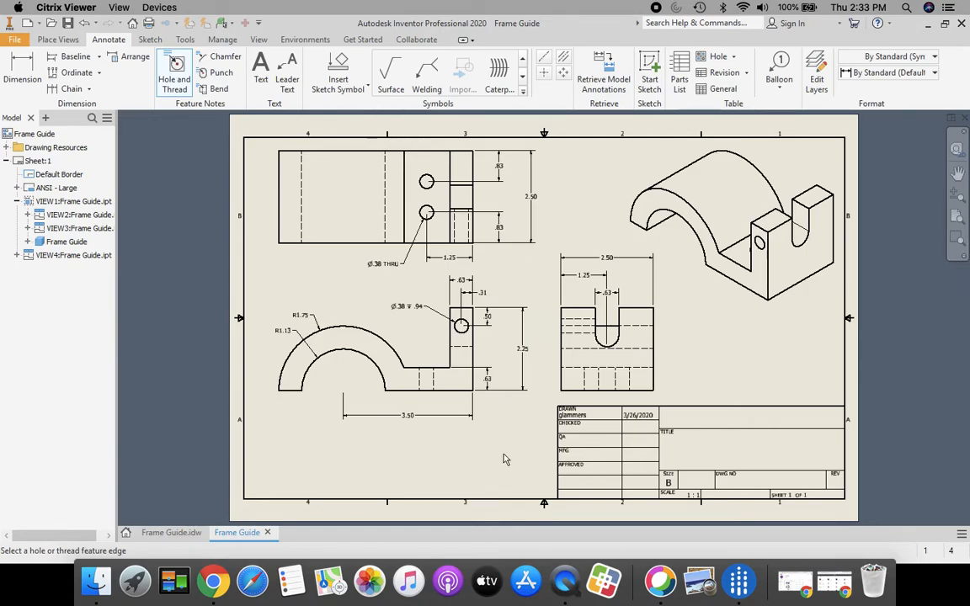
pyautogui.press('Escape')
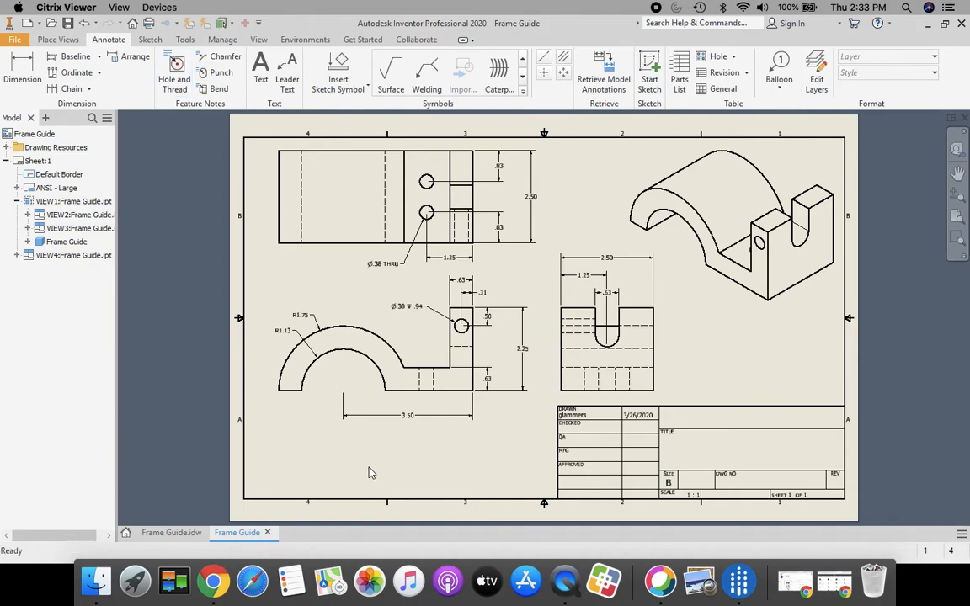
# Save the drawing as Frame Guide in Inventor Drawing (.idw) format on the personal SDWStaff network drive.
pyautogui.click(19, 42)
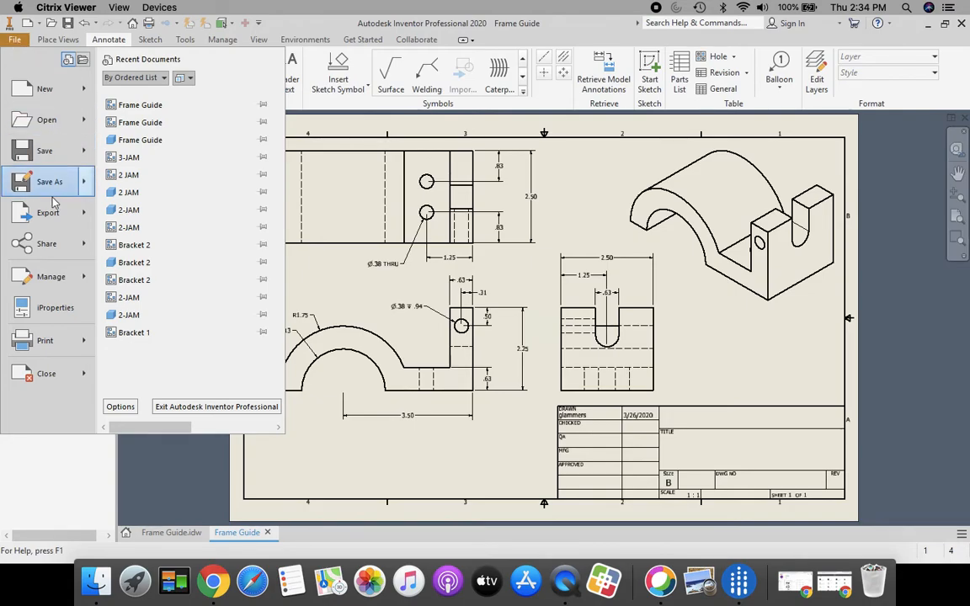
pyautogui.click(43, 179)
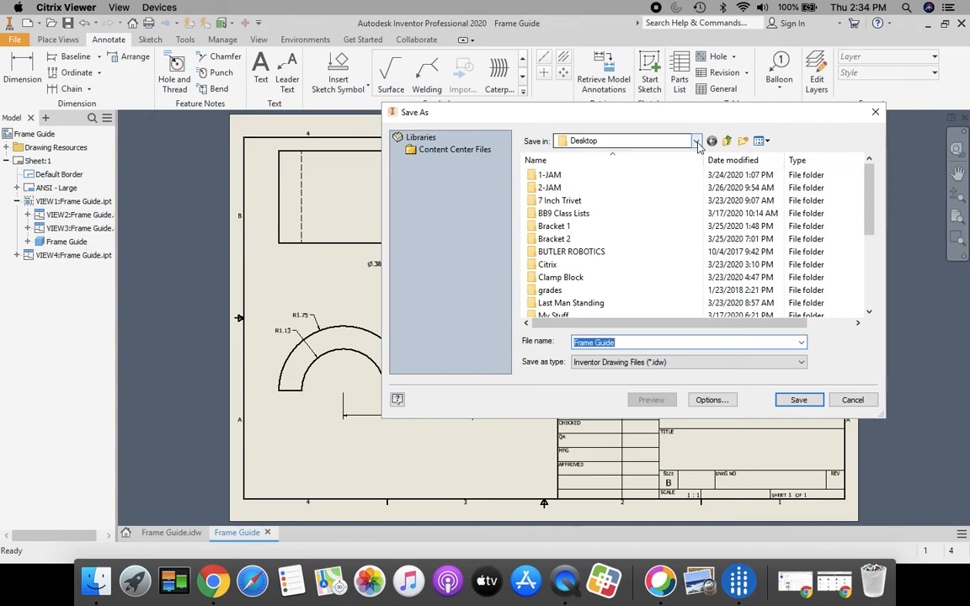
pyautogui.click(697, 142)
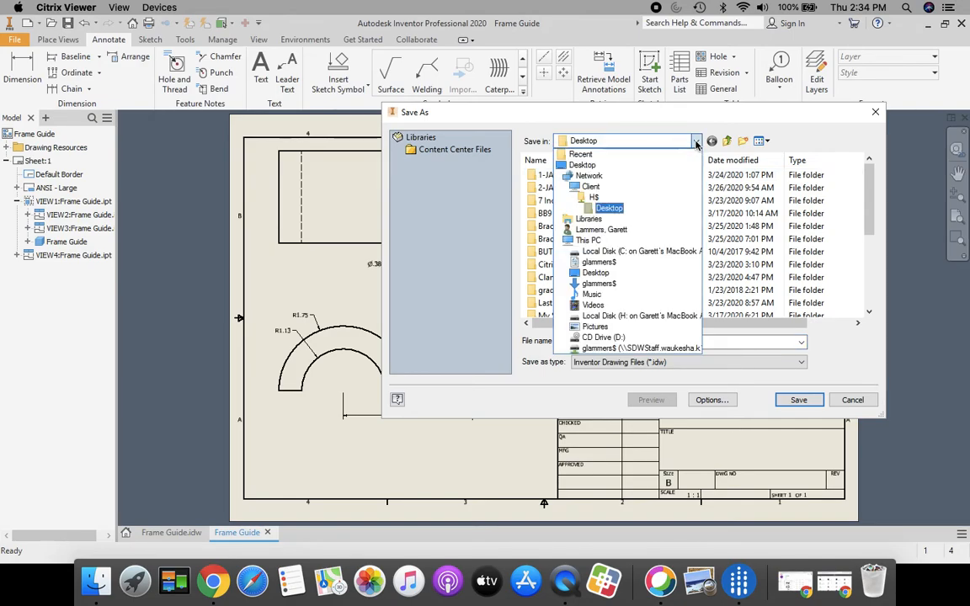
pyautogui.click(697, 142)
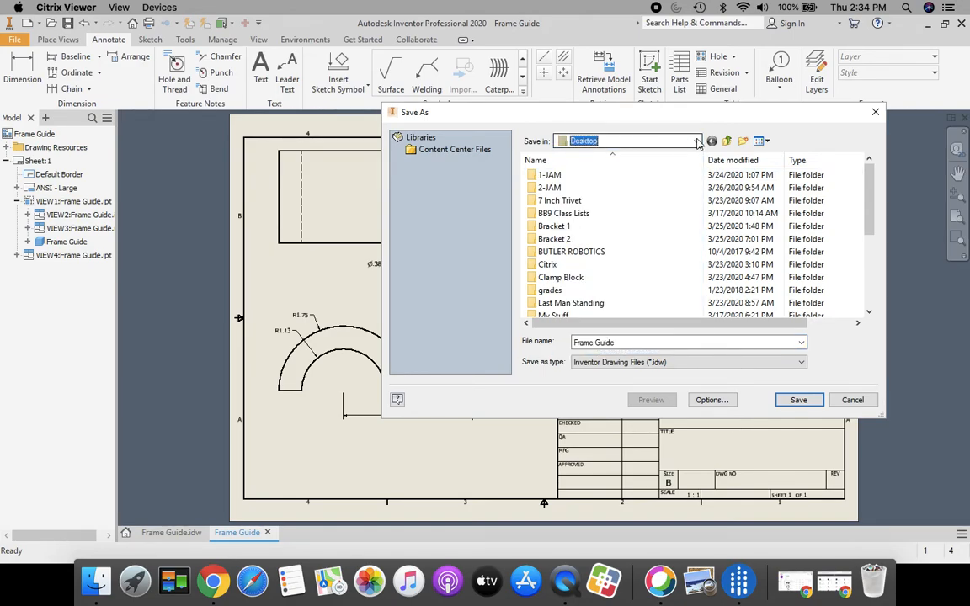
pyautogui.click(697, 142)
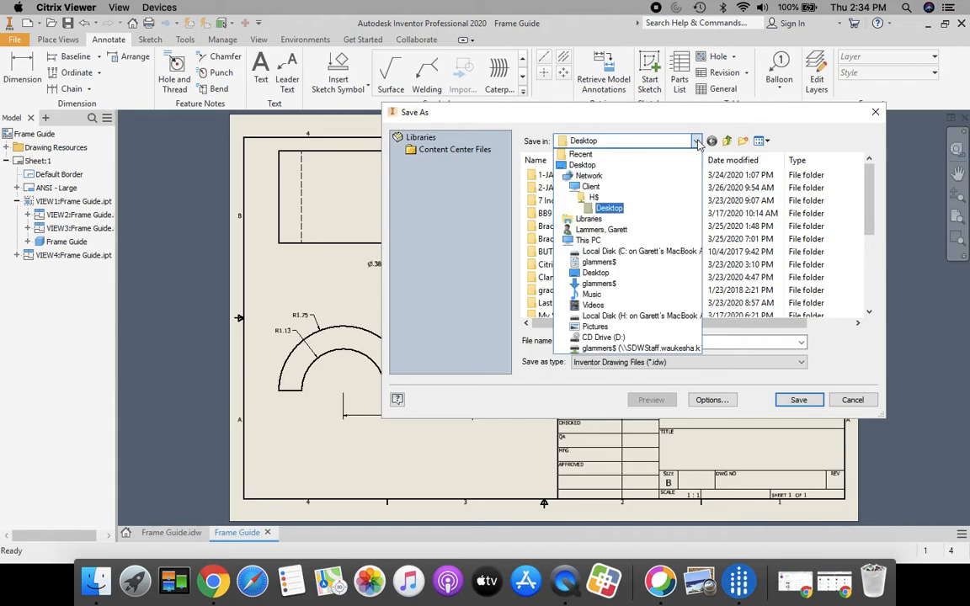
pyautogui.click(586, 350)
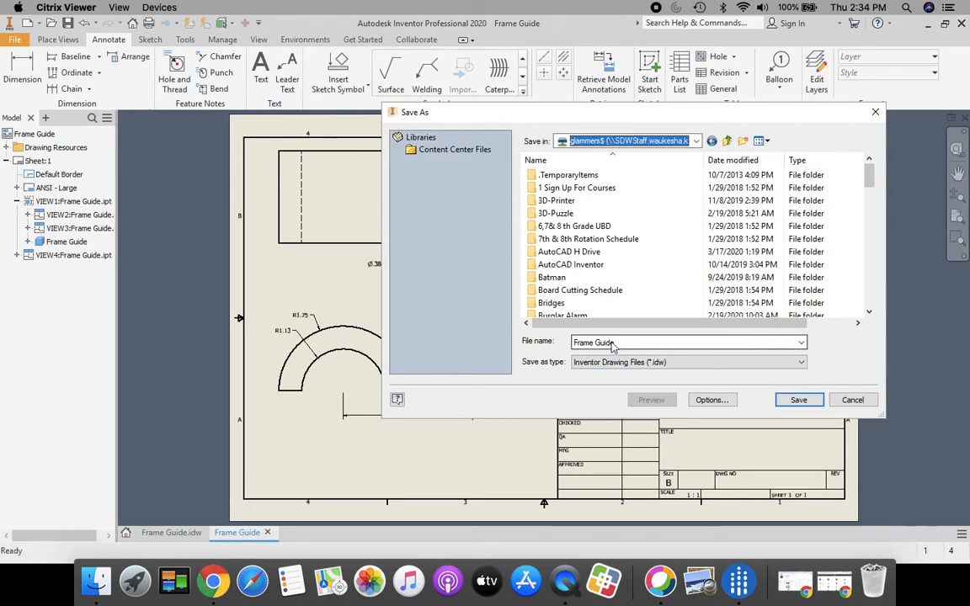
pyautogui.click(799, 401)
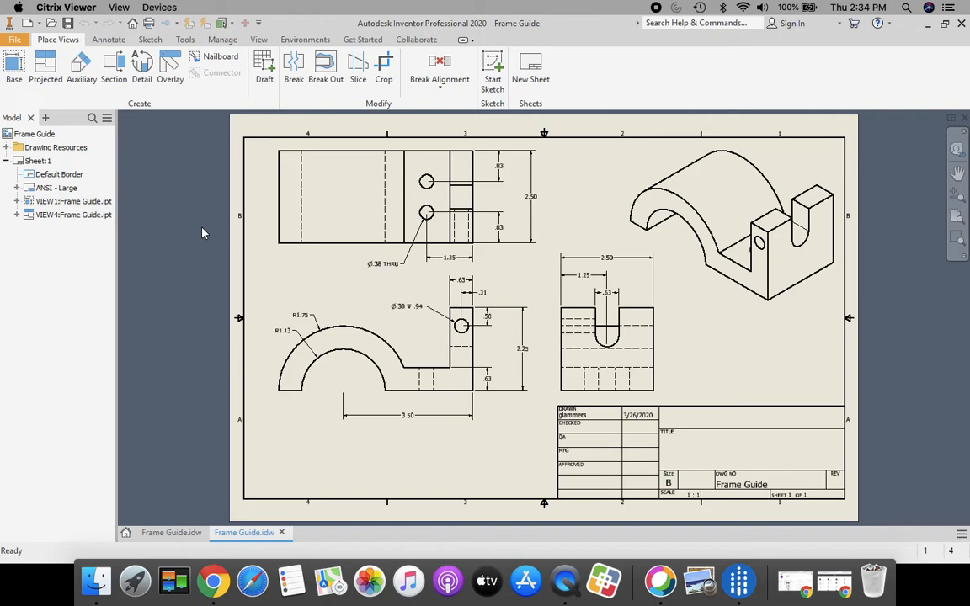
# Export the drawing as a PDF named Frame Guide to the same personal network drive.
pyautogui.click(17, 40)
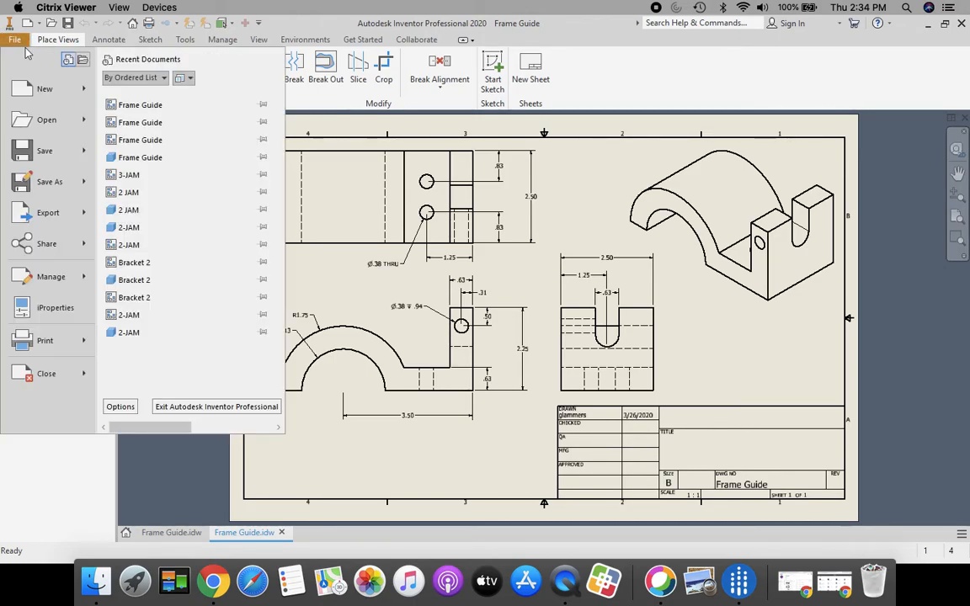
pyautogui.click(60, 216)
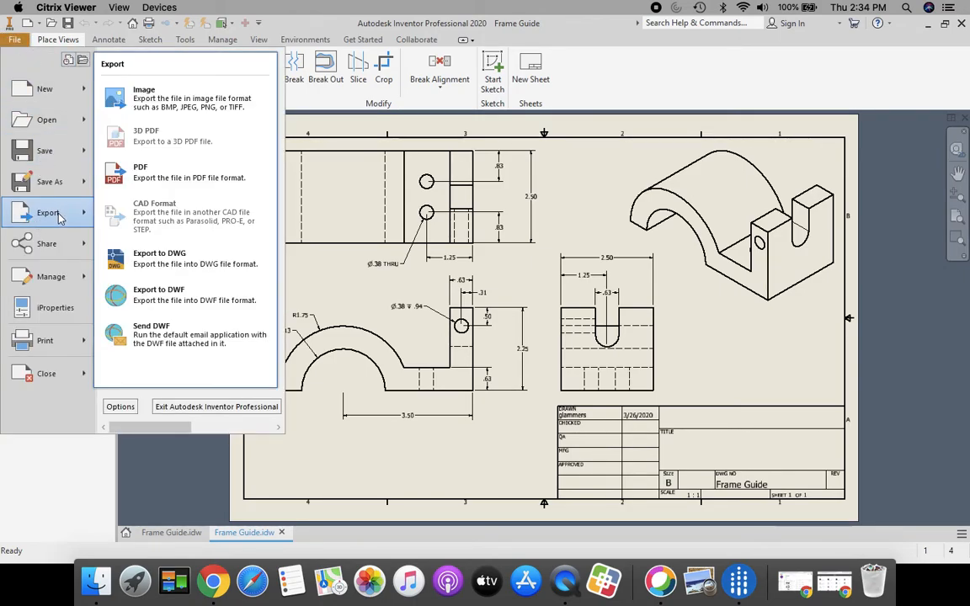
pyautogui.click(173, 179)
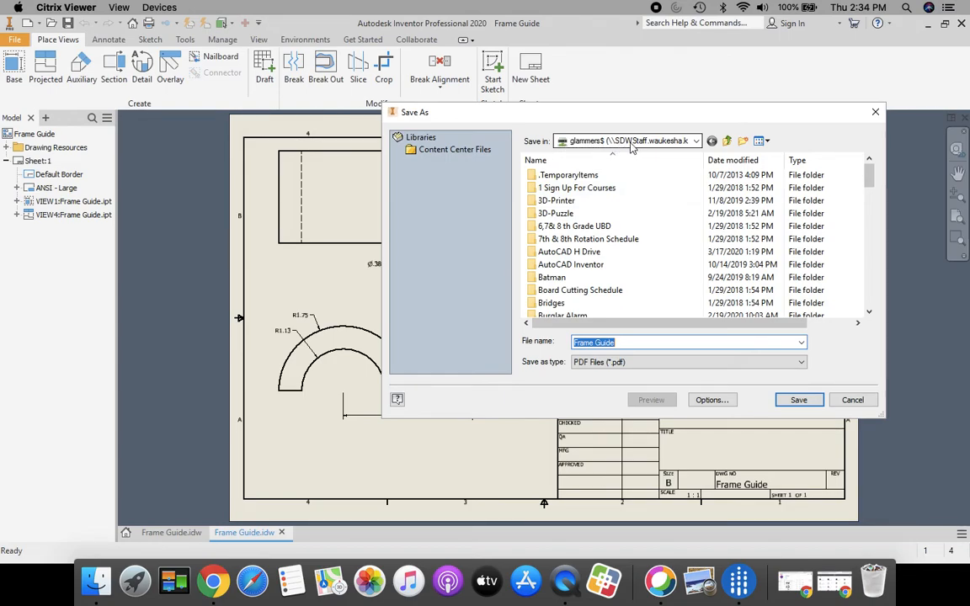
pyautogui.click(804, 401)
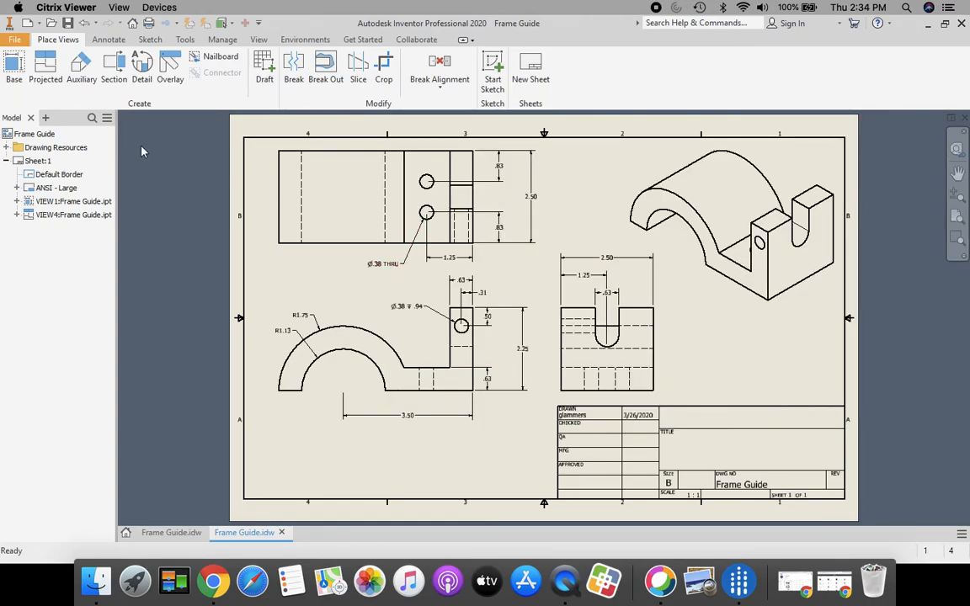
# Export the drawing to PDF again as Frame Guide on the network drive, replacing the existing Frame Guide.pdf.
pyautogui.click(15, 40)
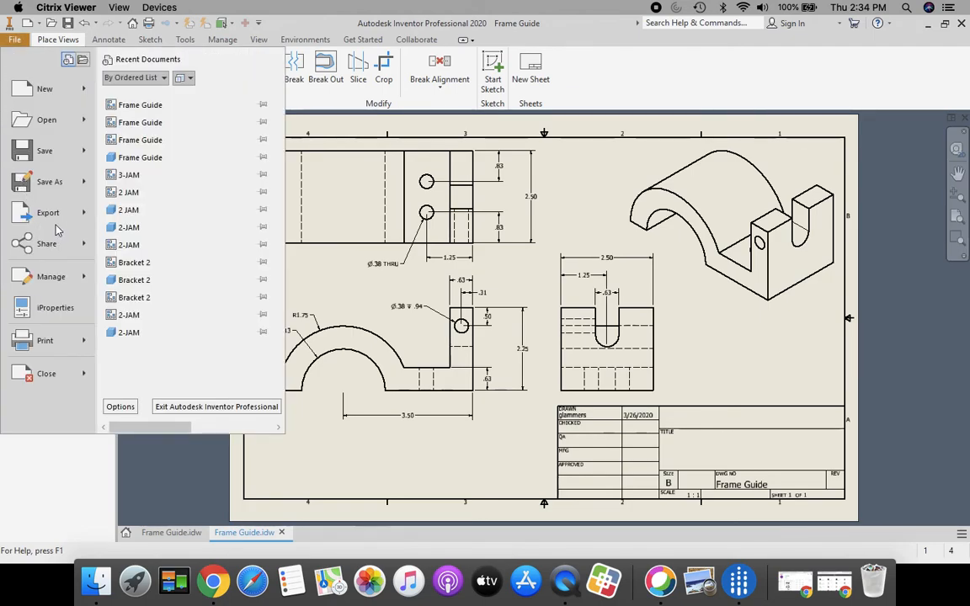
pyautogui.moveTo(56, 218)
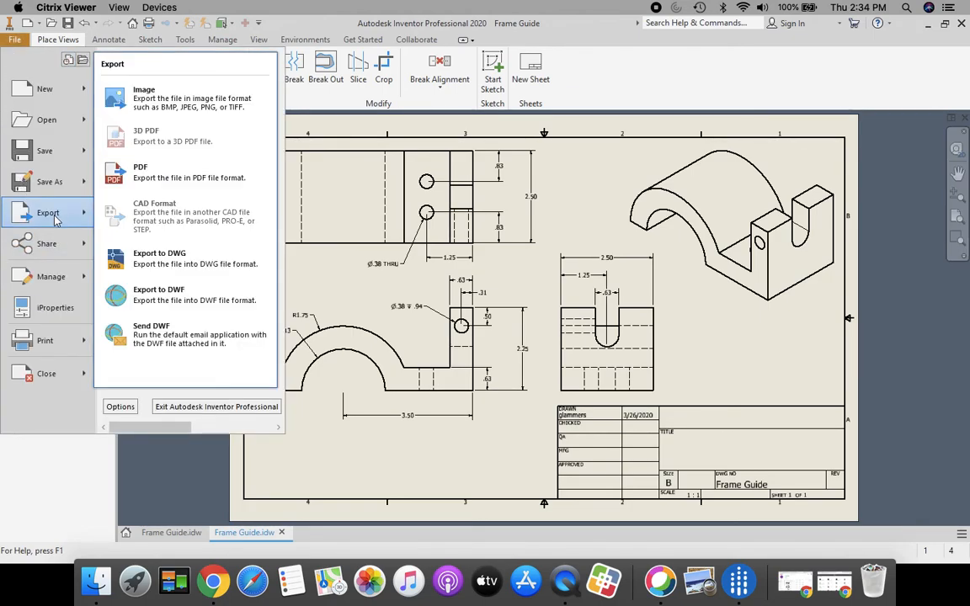
pyautogui.click(165, 178)
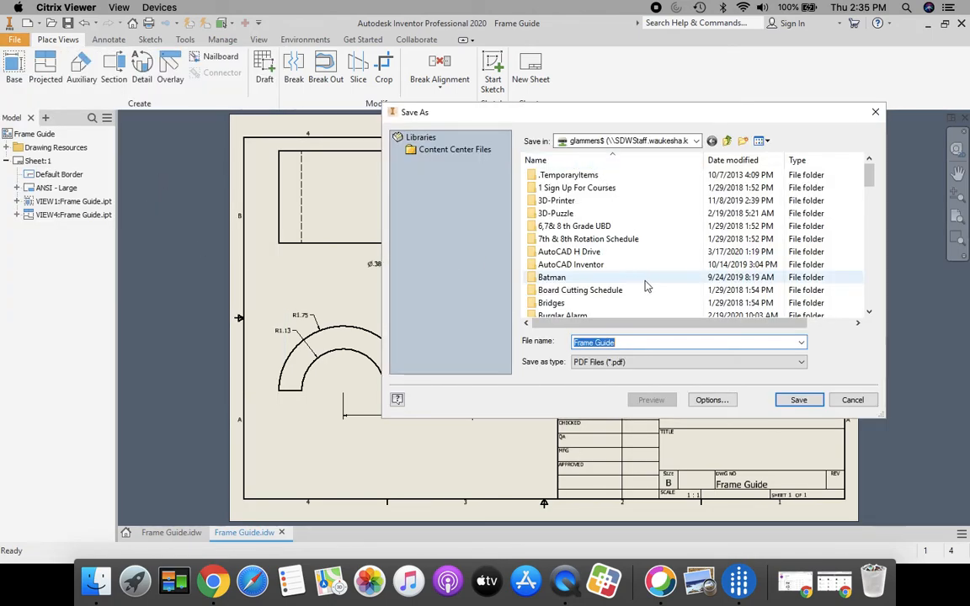
pyautogui.scroll(-10, 639, 277)
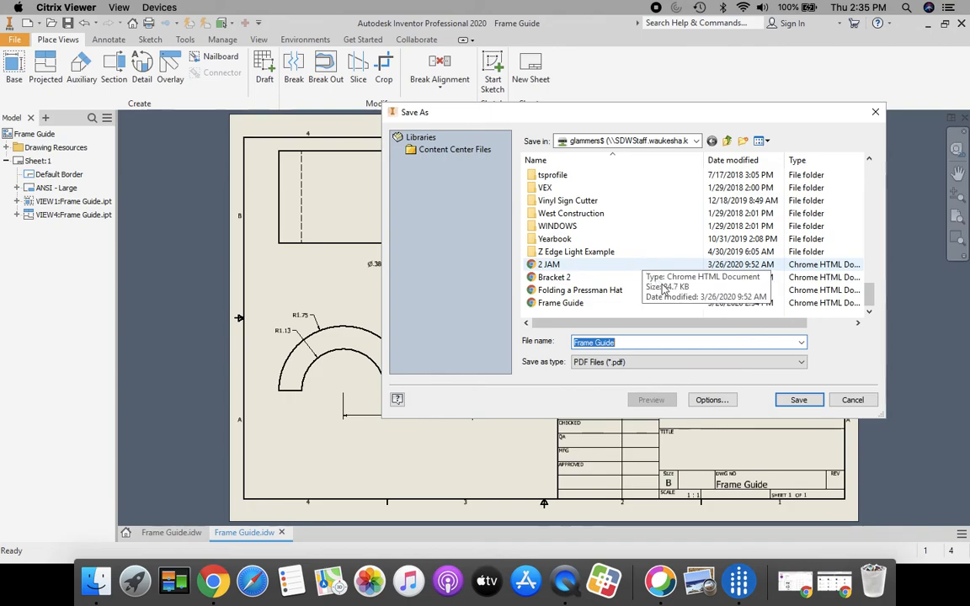
pyautogui.click(796, 403)
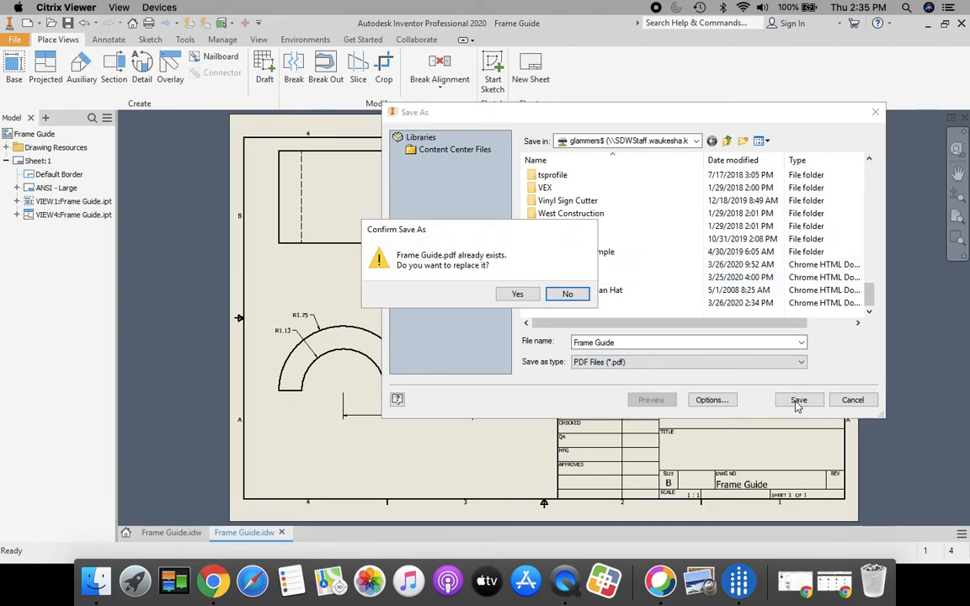
pyautogui.click(517, 294)
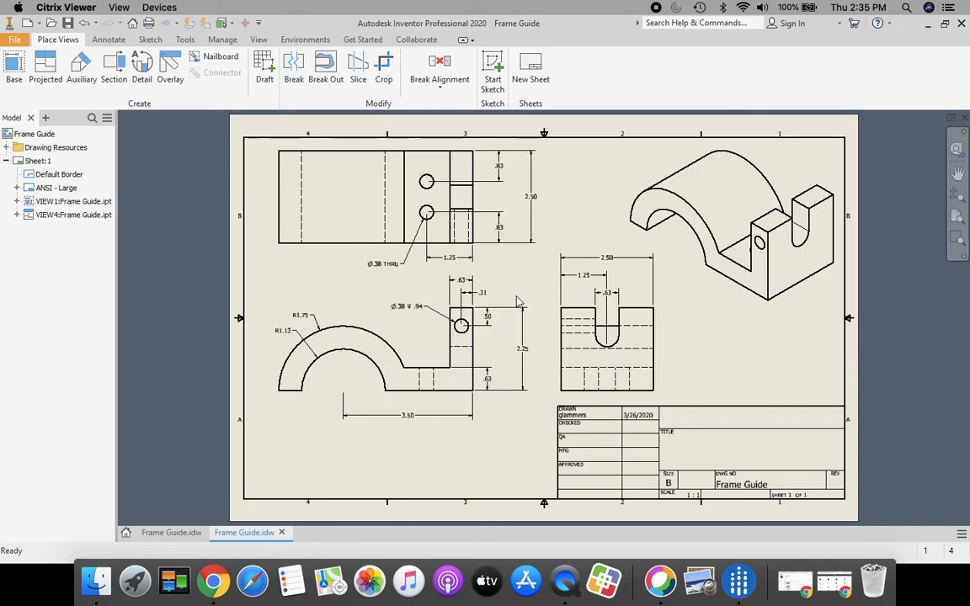